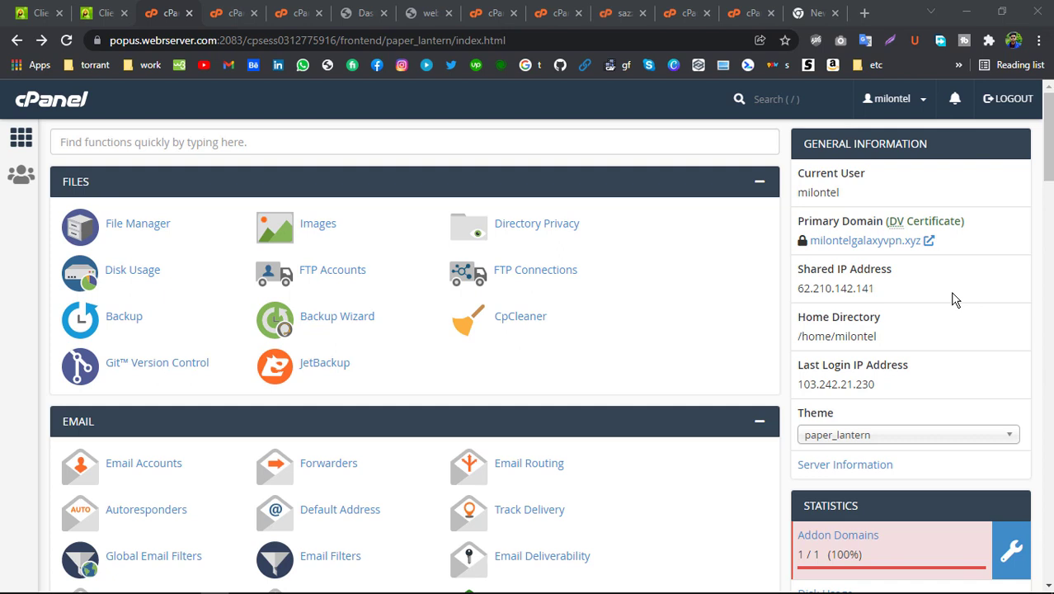
Scroll to the Email section and bring up the link options for Email Accounts
scroll(875, 270, down, 1)
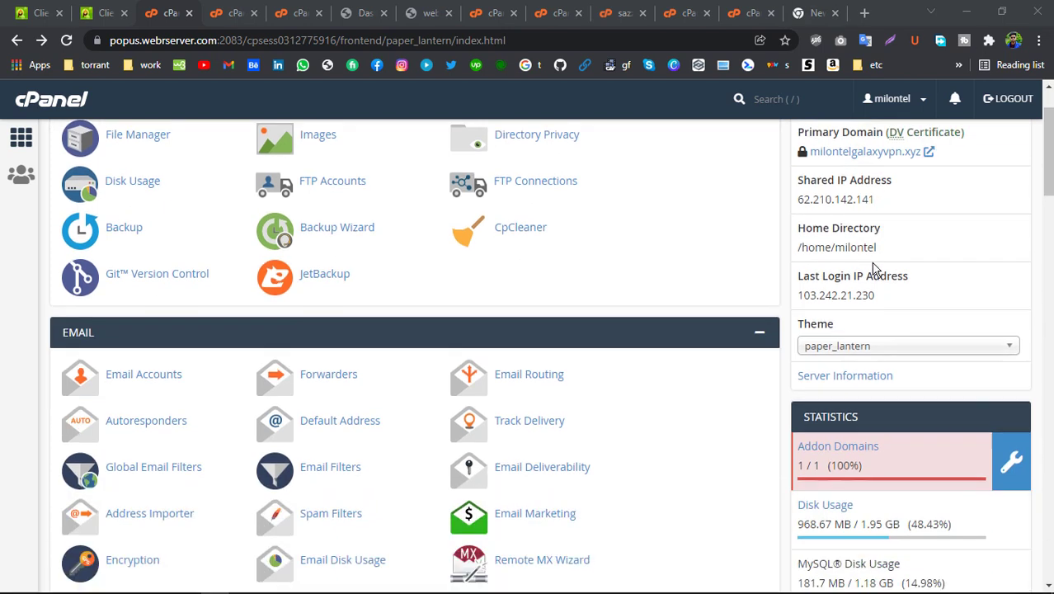
scroll(875, 268, down, 1)
scroll(877, 272, down, 1)
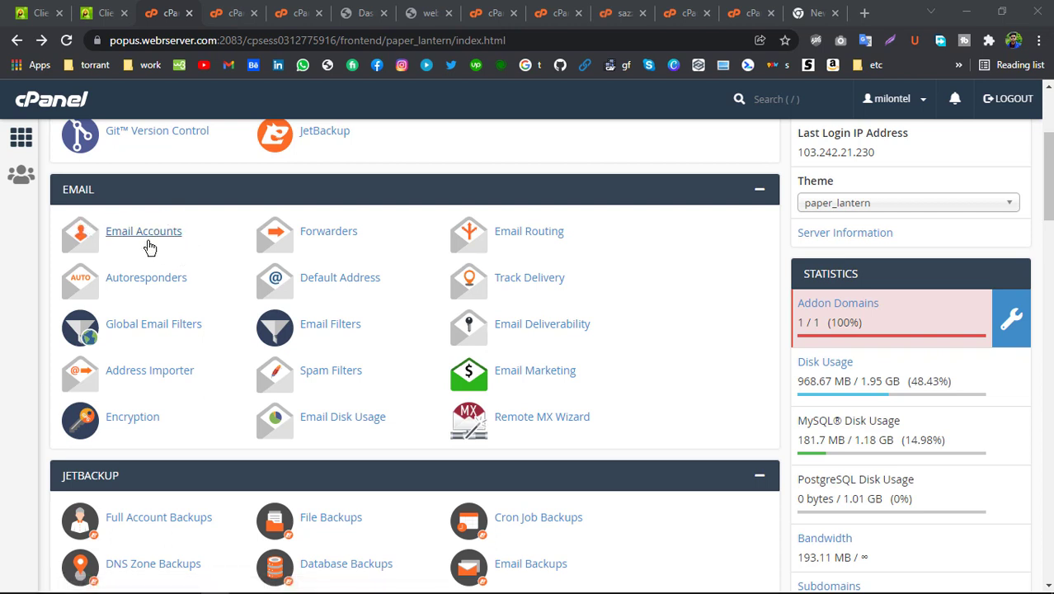
scroll(183, 202, up, 4)
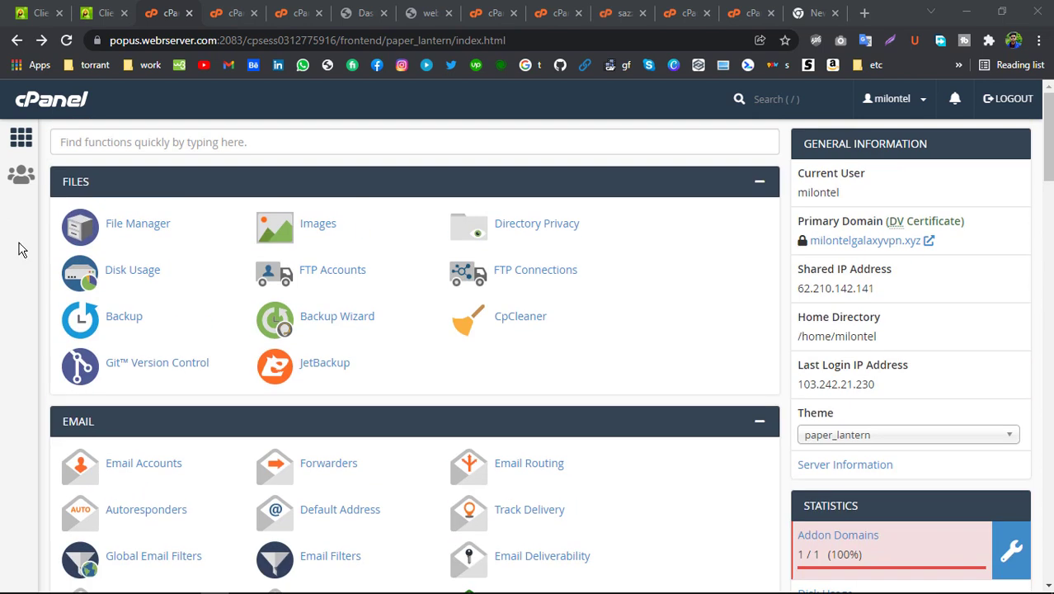
scroll(145, 351, down, 3)
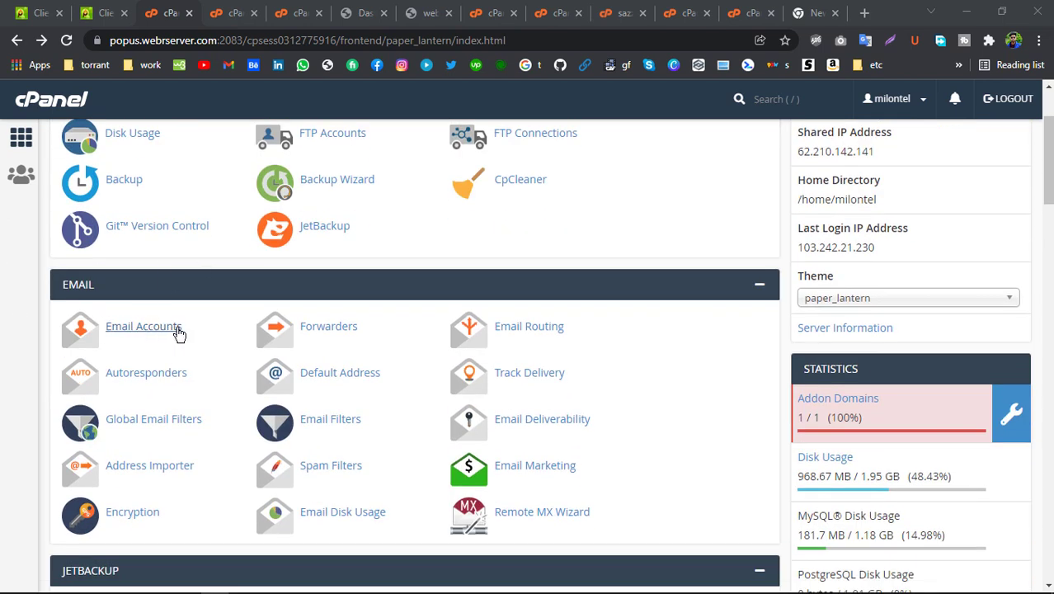
right_click(145, 334)
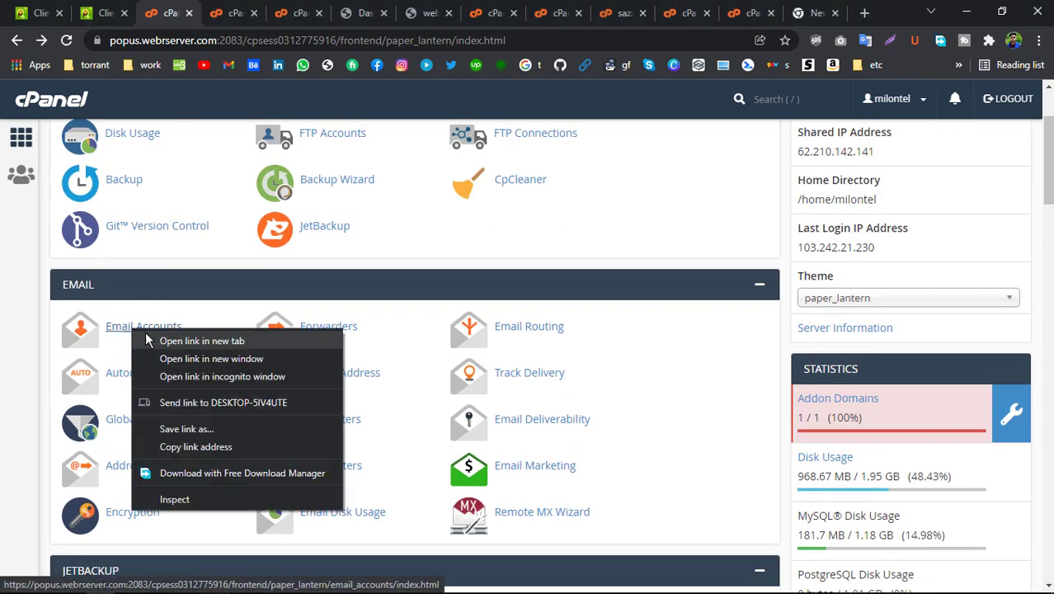
Open Email Accounts in a new tab and start the + Create account form
click(156, 342)
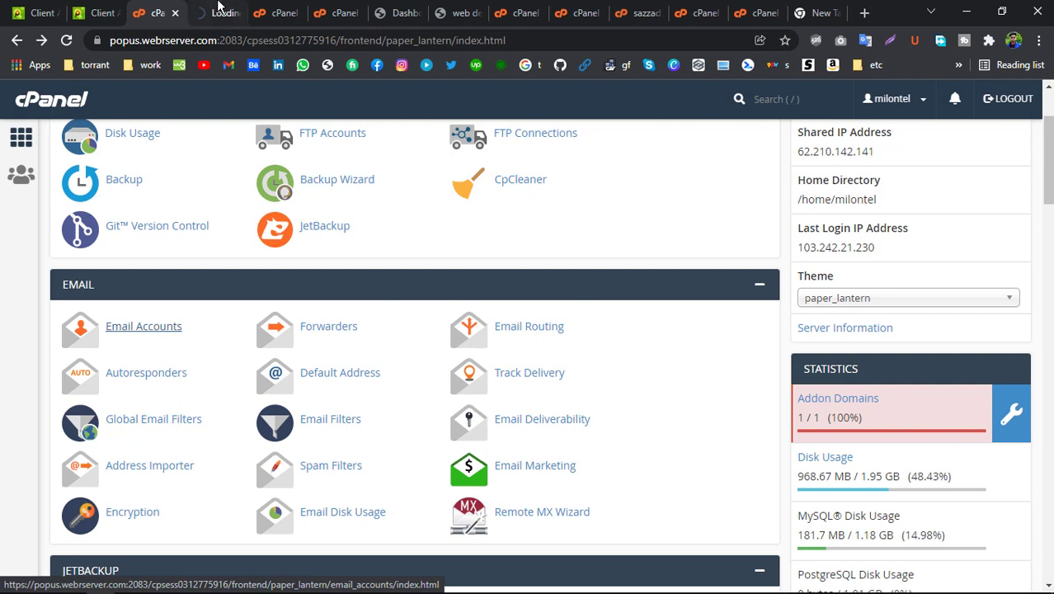
click(223, 12)
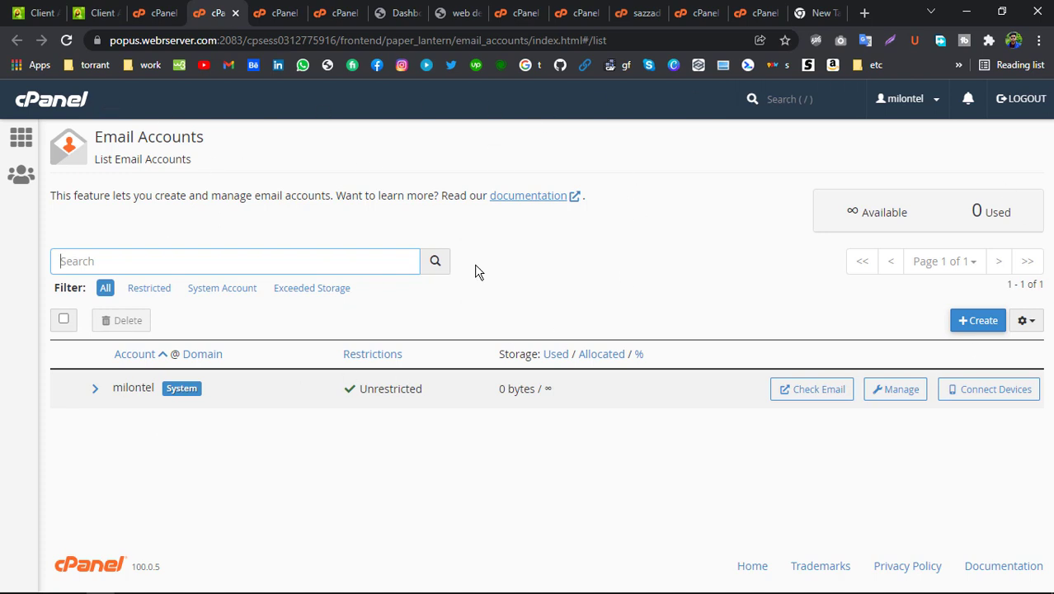
click(980, 321)
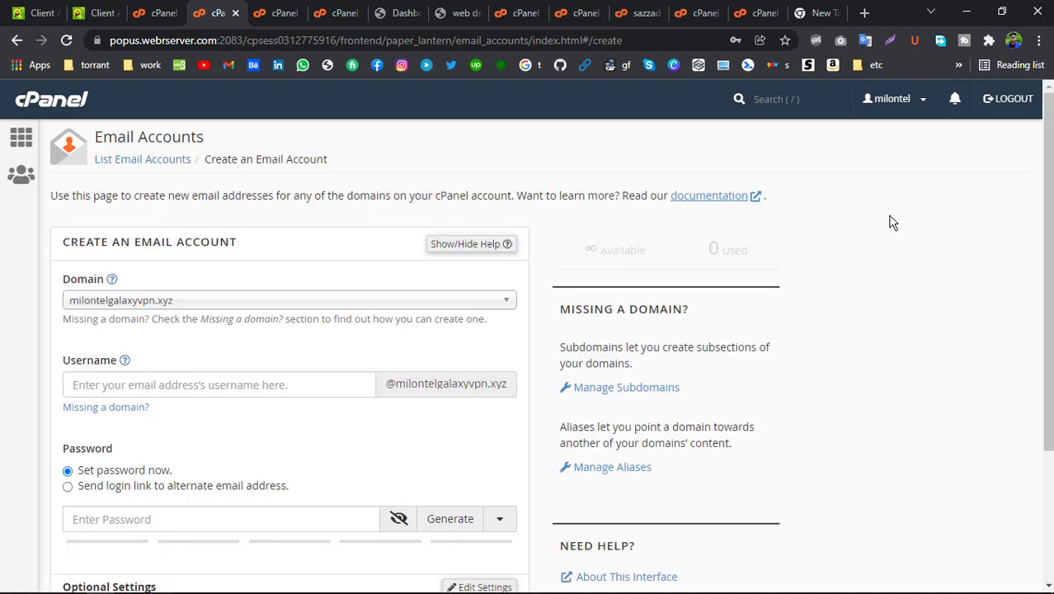
scroll(889, 221, down, 1)
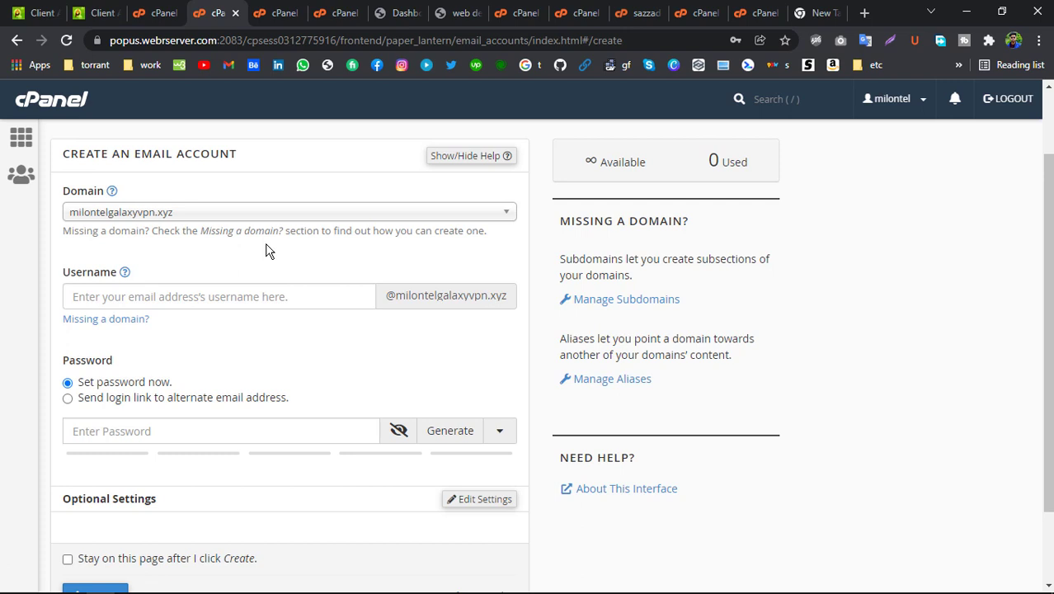
click(134, 216)
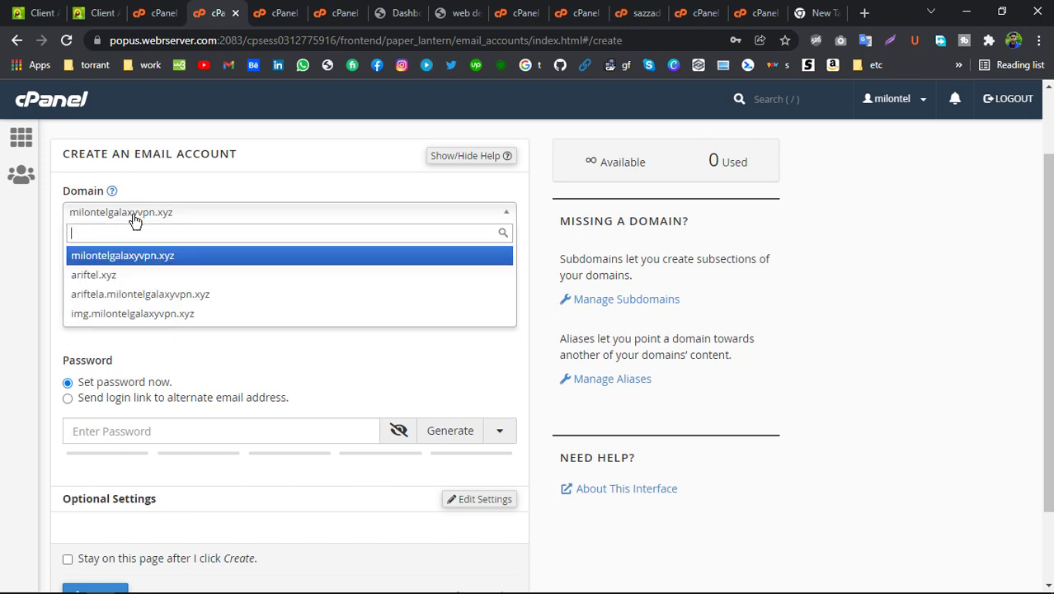
click(112, 276)
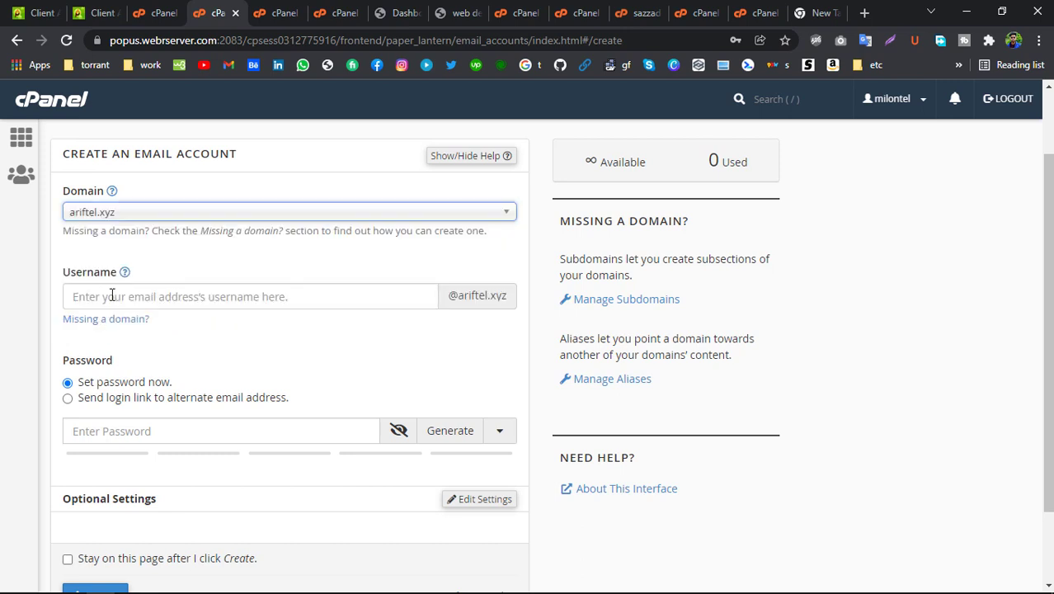
click(451, 299)
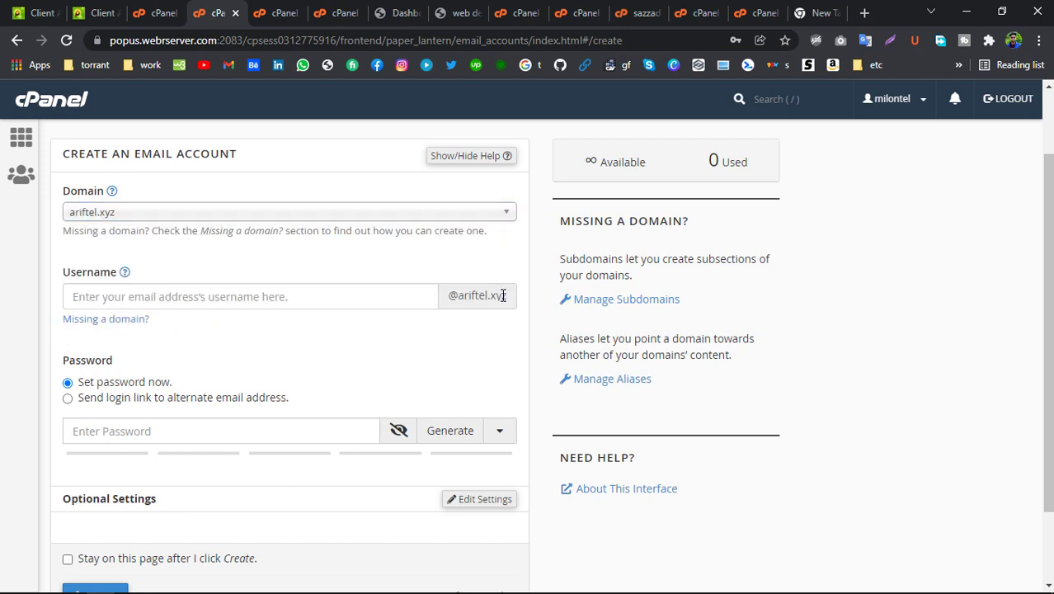
drag(503, 295, 446, 295)
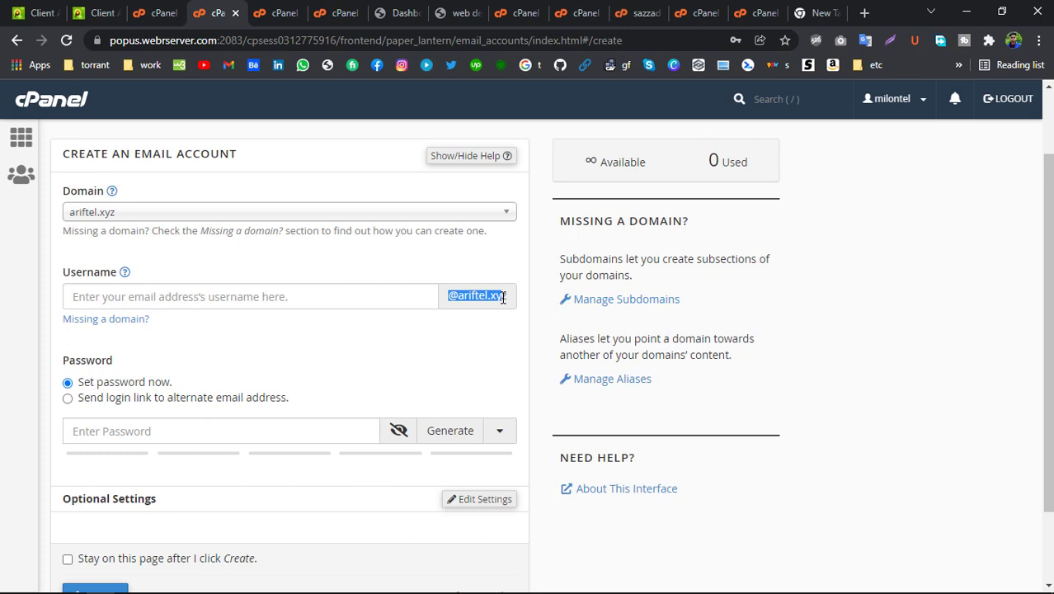
click(218, 299)
Try ariftela.milontelgalaxyvpn.xyz and img.milontelgalaxyvpn.xyz, then switch back to ariftel.xyz
click(158, 212)
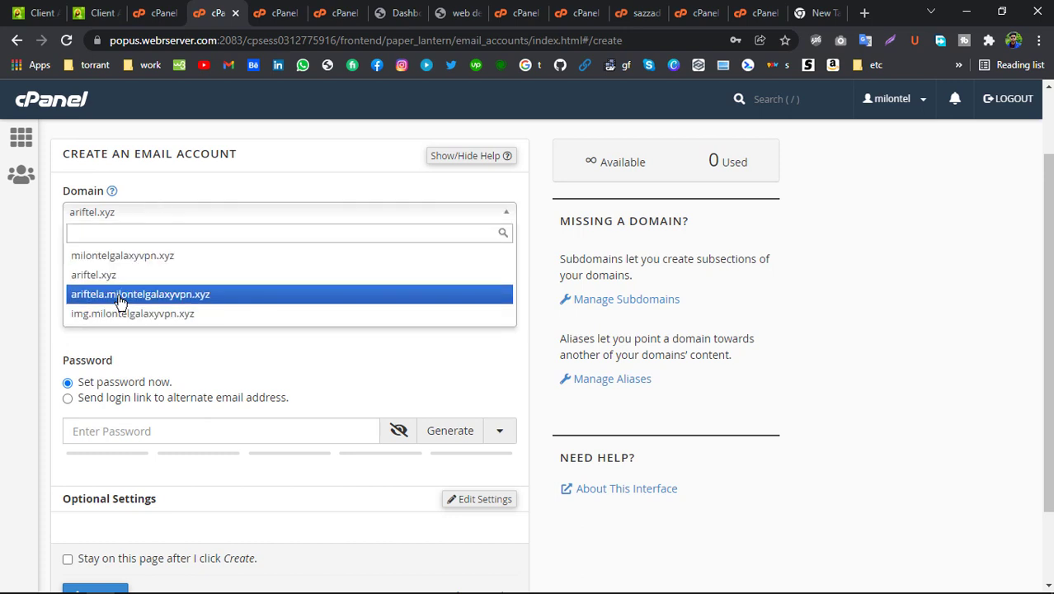
click(120, 302)
drag(361, 295, 514, 292)
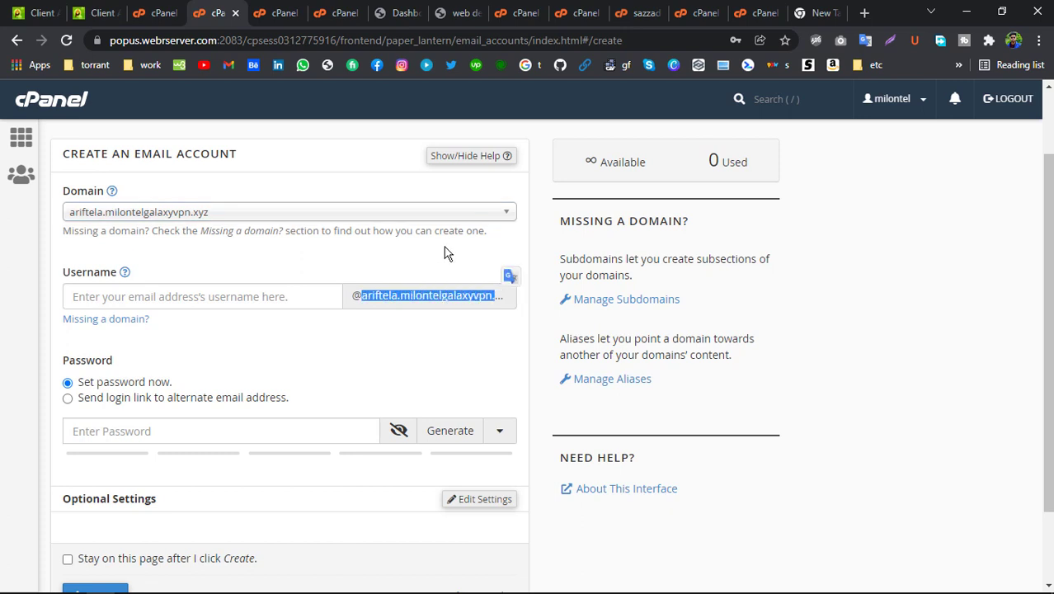
click(442, 214)
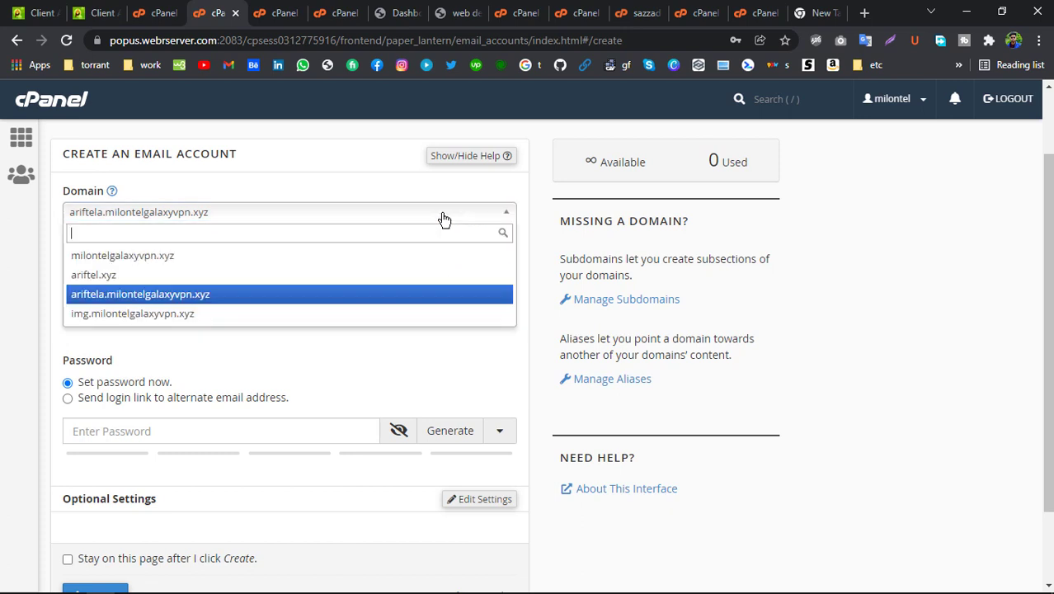
click(97, 314)
drag(397, 295, 273, 271)
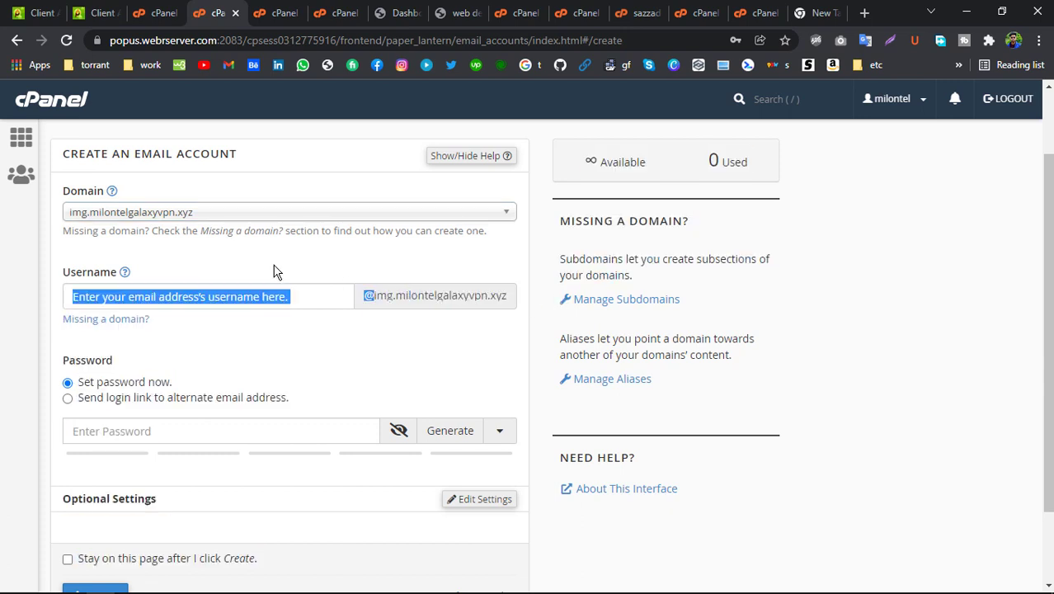
click(235, 218)
click(94, 275)
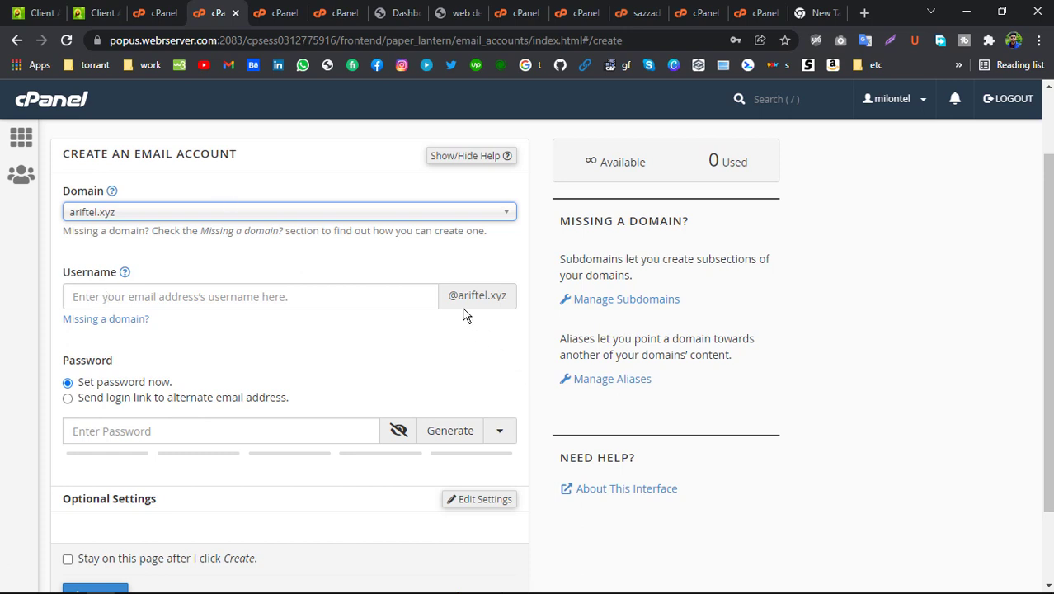
mouse_move(451, 297)
mouse_down()
mouse_move(503, 296)
mouse_move(433, 297)
mouse_move(468, 295)
mouse_move(447, 298)
mouse_up()
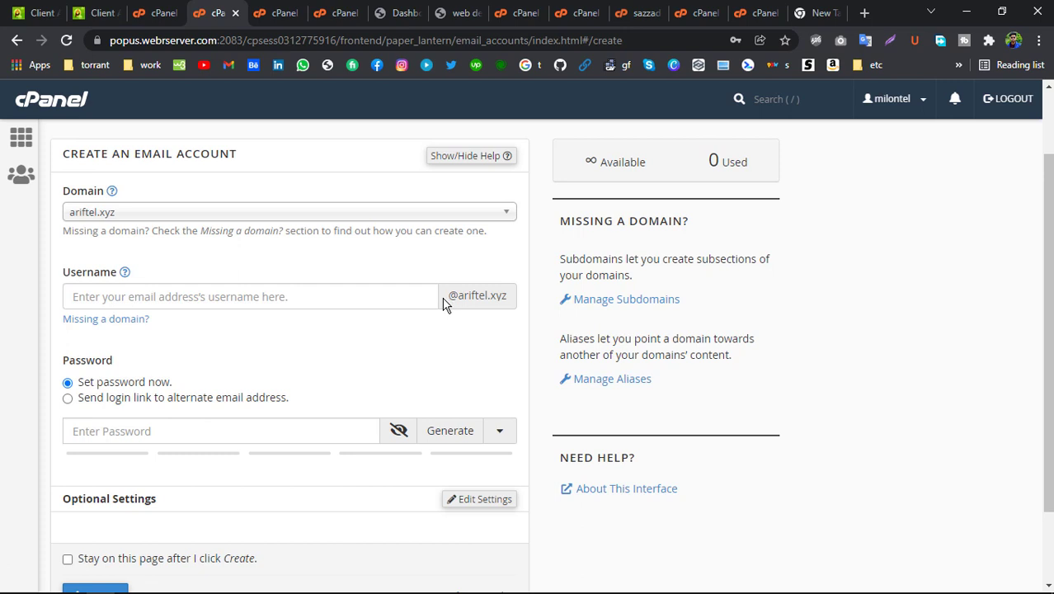
click(213, 302)
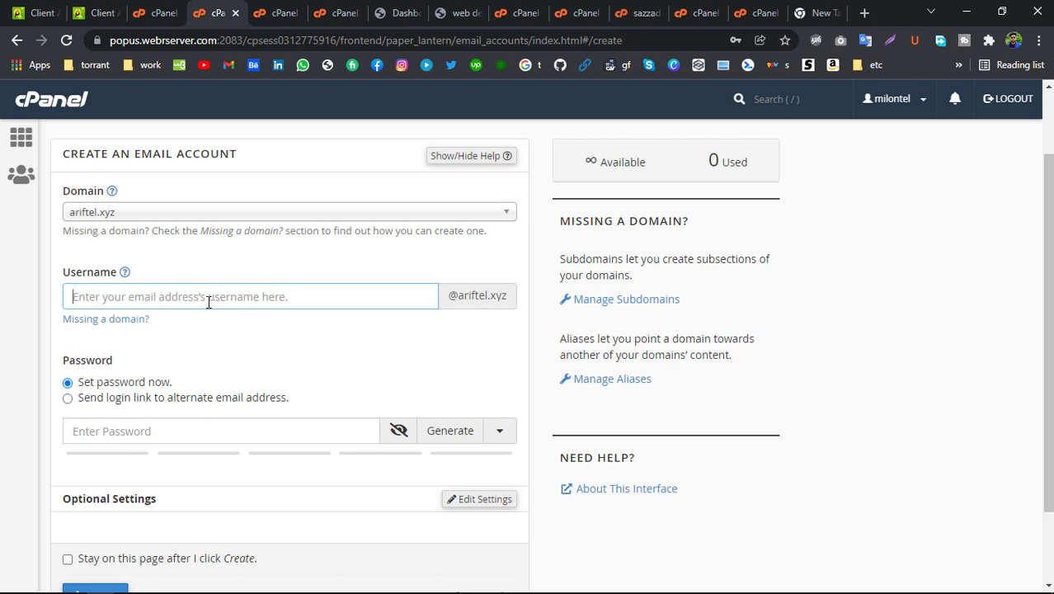
Enter the username iam.arif, correcting the typo, and move to the password field
text(iam)
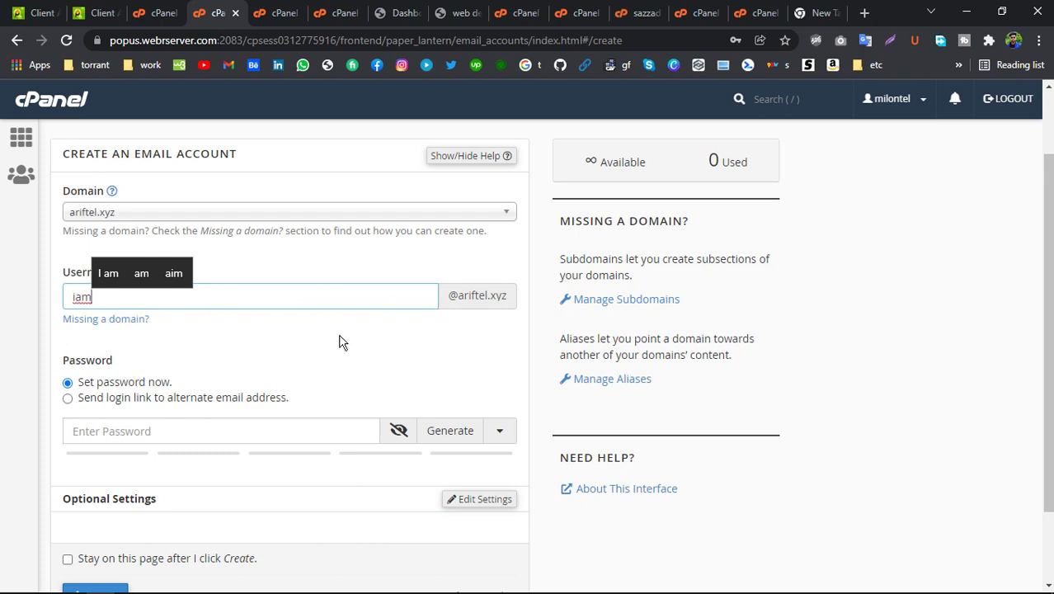
click(334, 340)
click(169, 289)
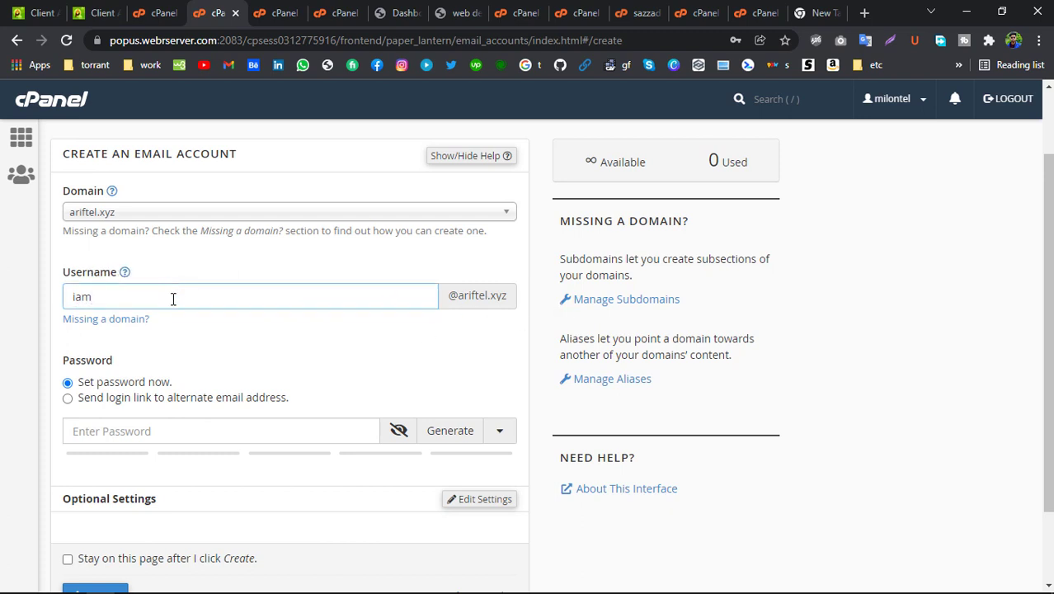
text(.)
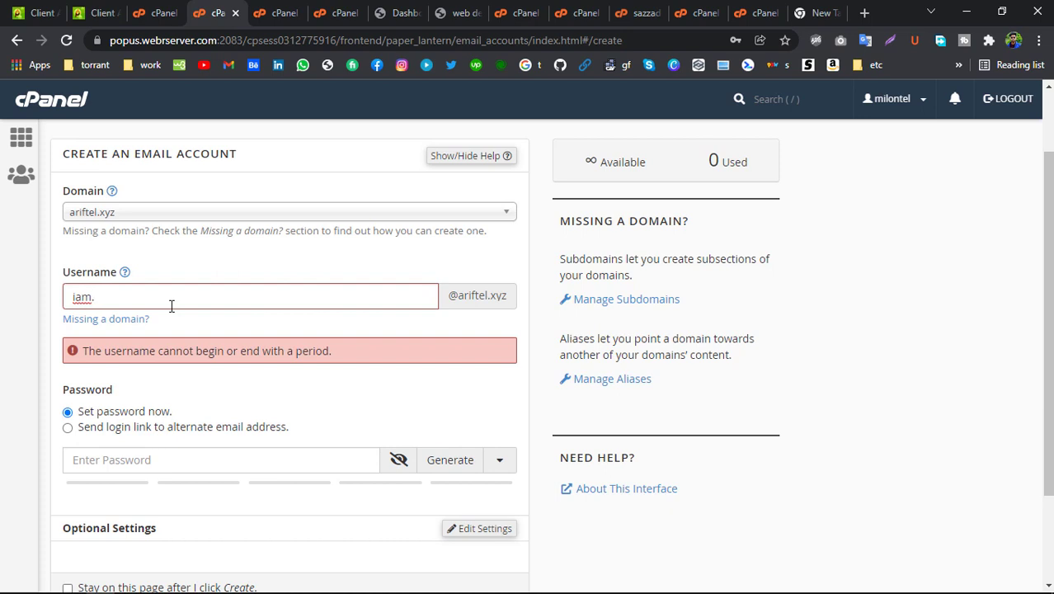
text(arig)
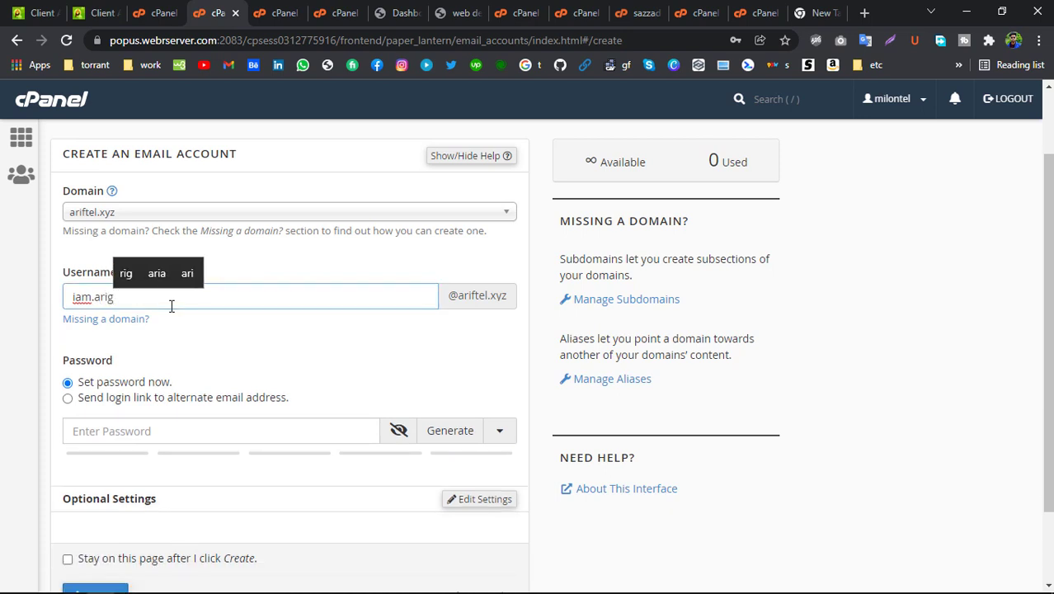
key(BackSpace)
text(f)
click(430, 351)
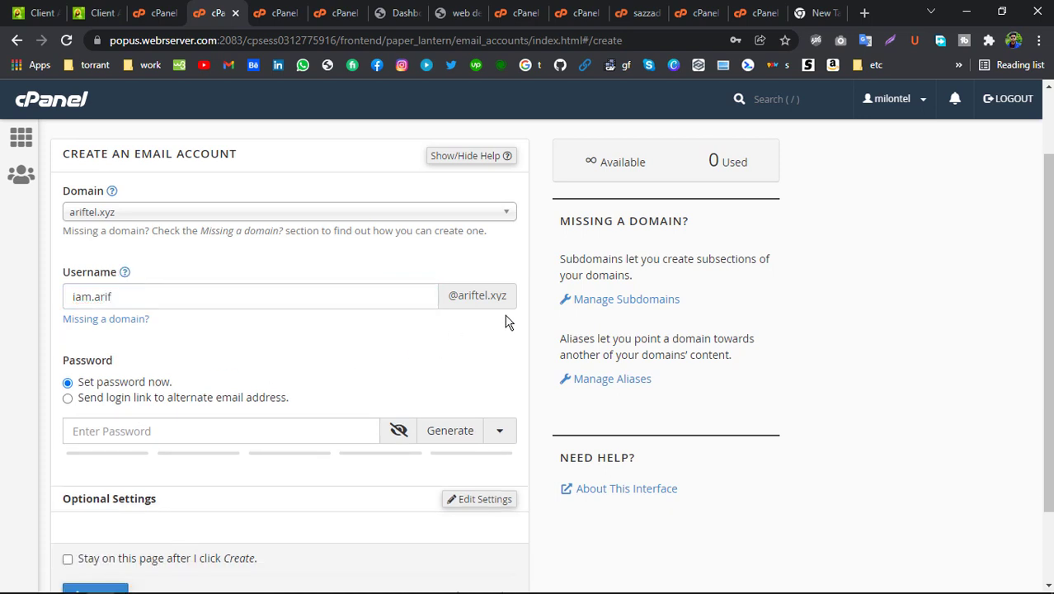
scroll(465, 308, down, 2)
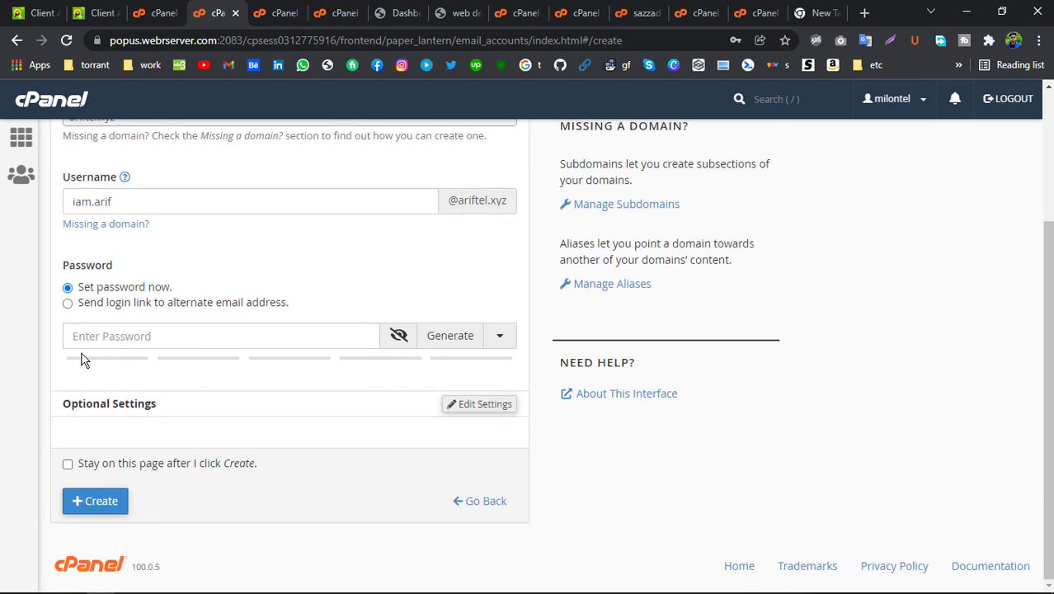
click(112, 335)
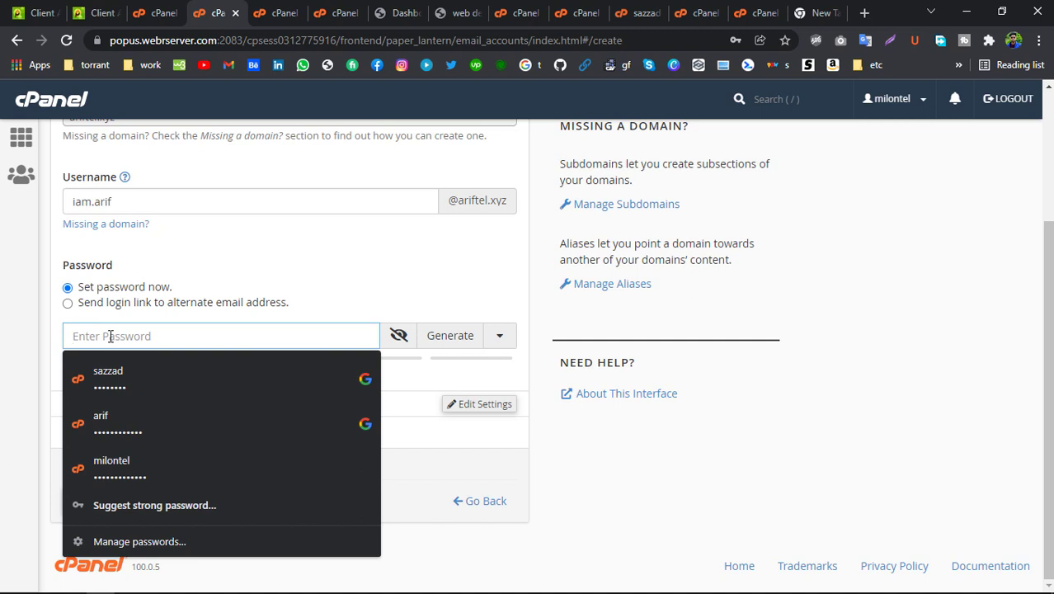
Enter a password and try creating the account, which is rejected as too weak
text(••••••••)
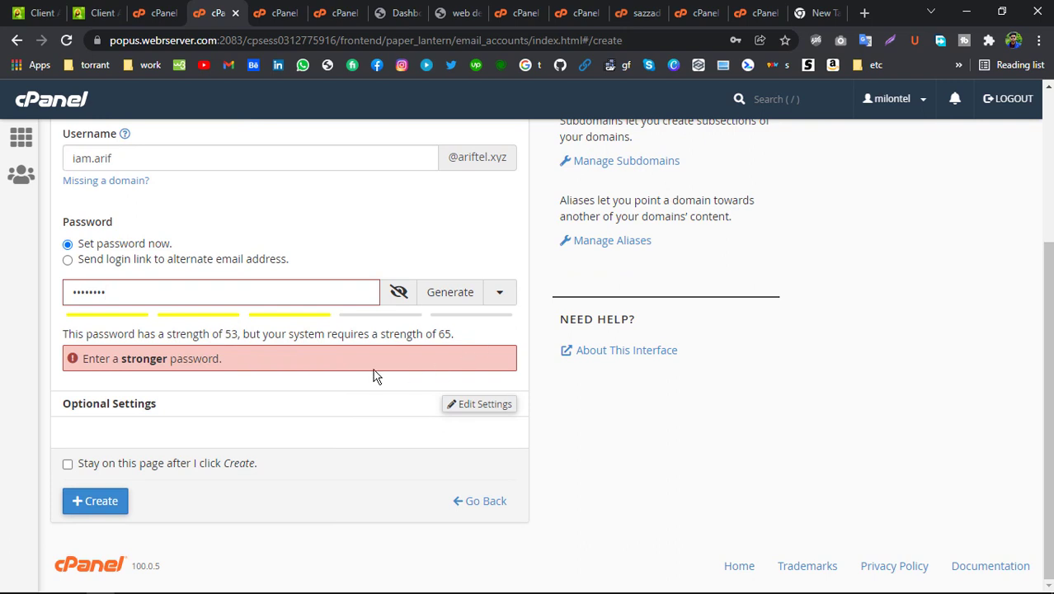
click(69, 465)
scroll(278, 438, up, 3)
scroll(252, 458, down, 3)
click(116, 504)
scroll(310, 423, up, 3)
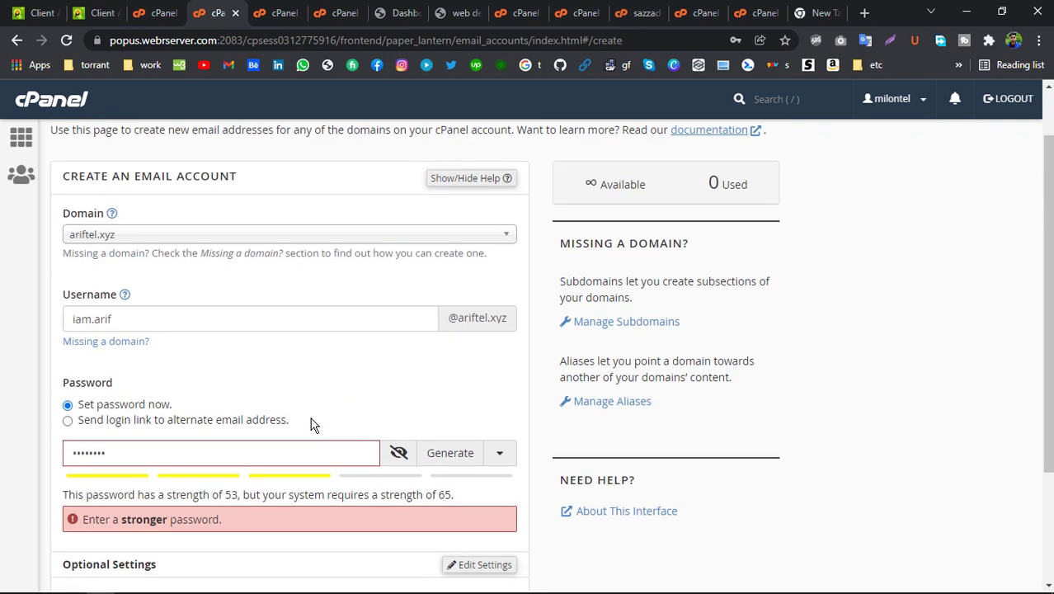
scroll(310, 423, down, 3)
click(69, 465)
click(82, 503)
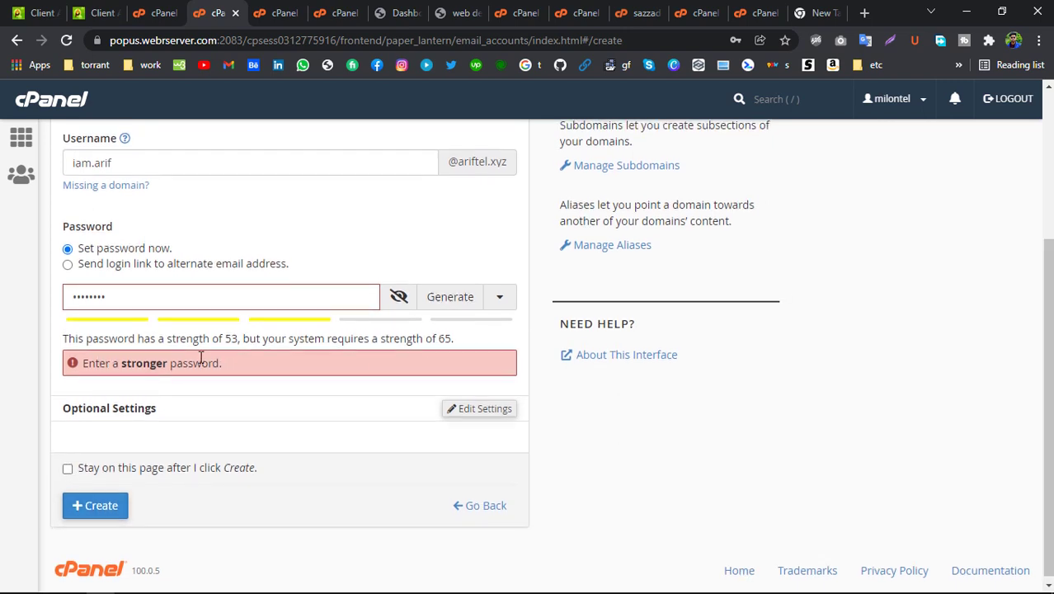
click(237, 305)
Replace the rejected password with a generated strength-100 password and select it
key(ctrl+a)
key(BackSpace)
text(******)
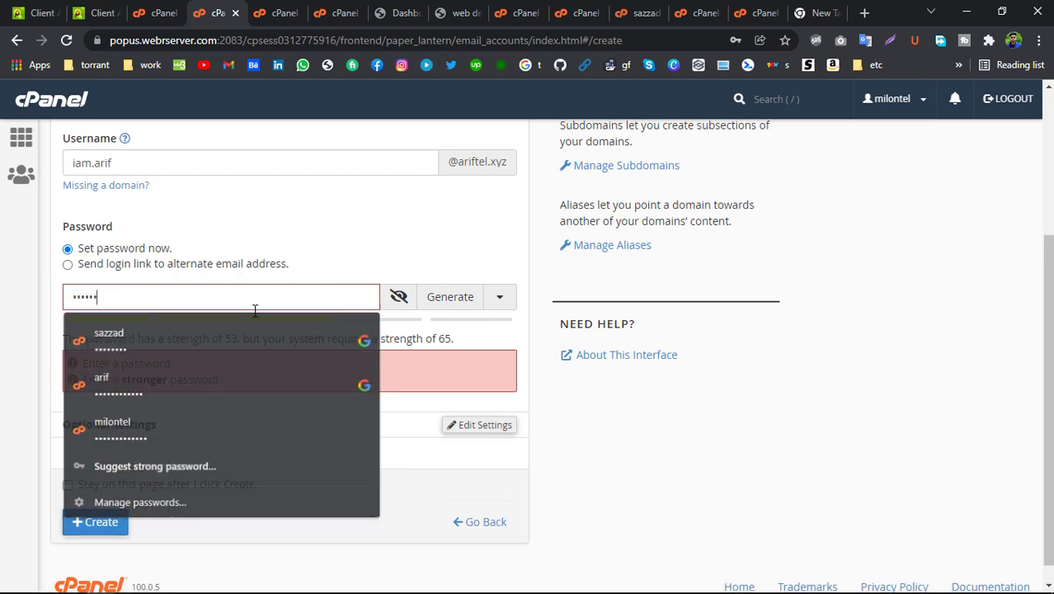
text(*****)
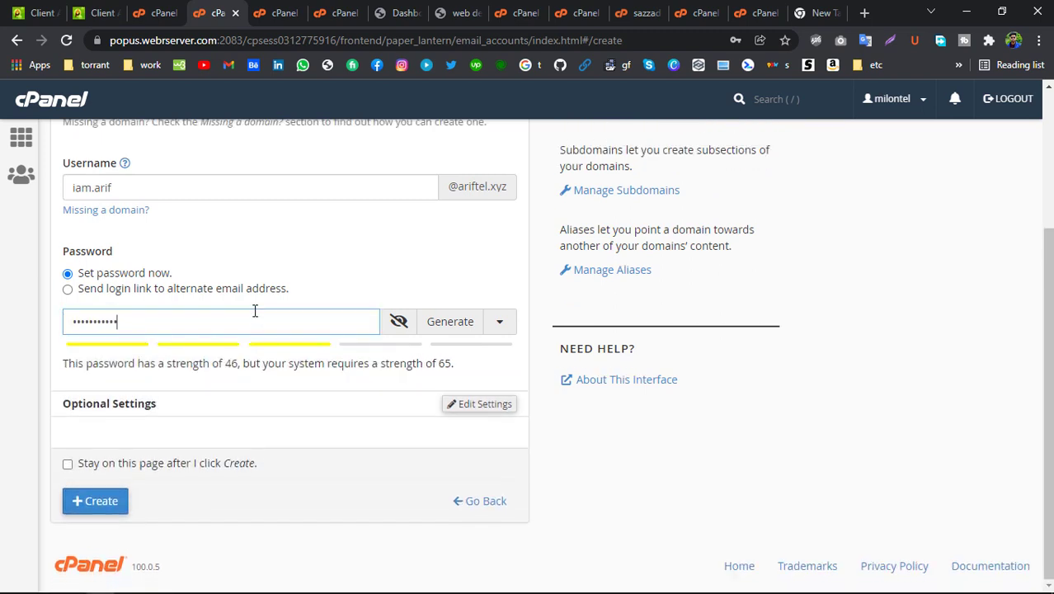
text(***)
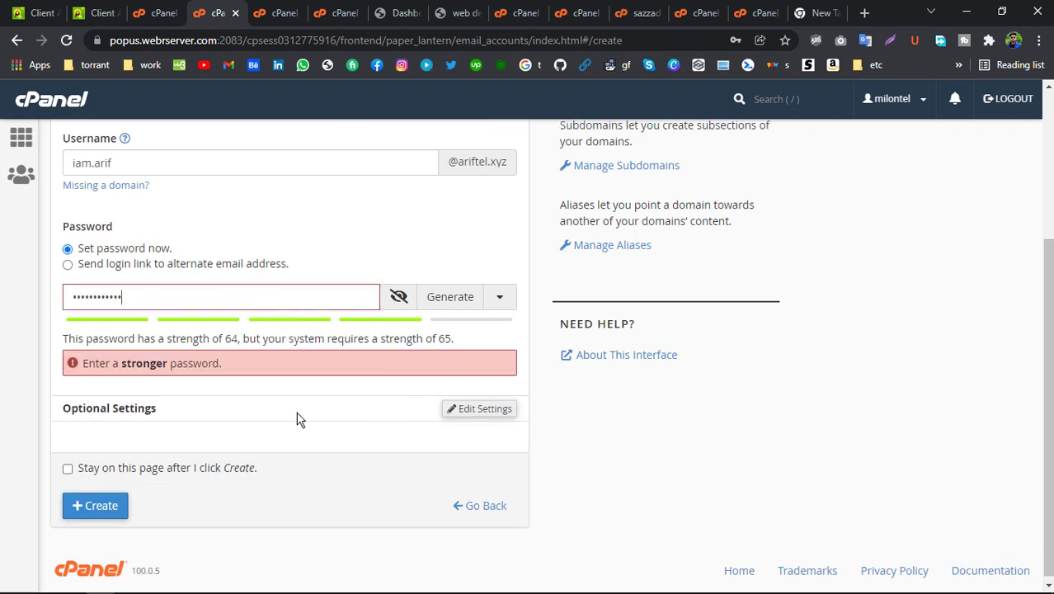
click(452, 306)
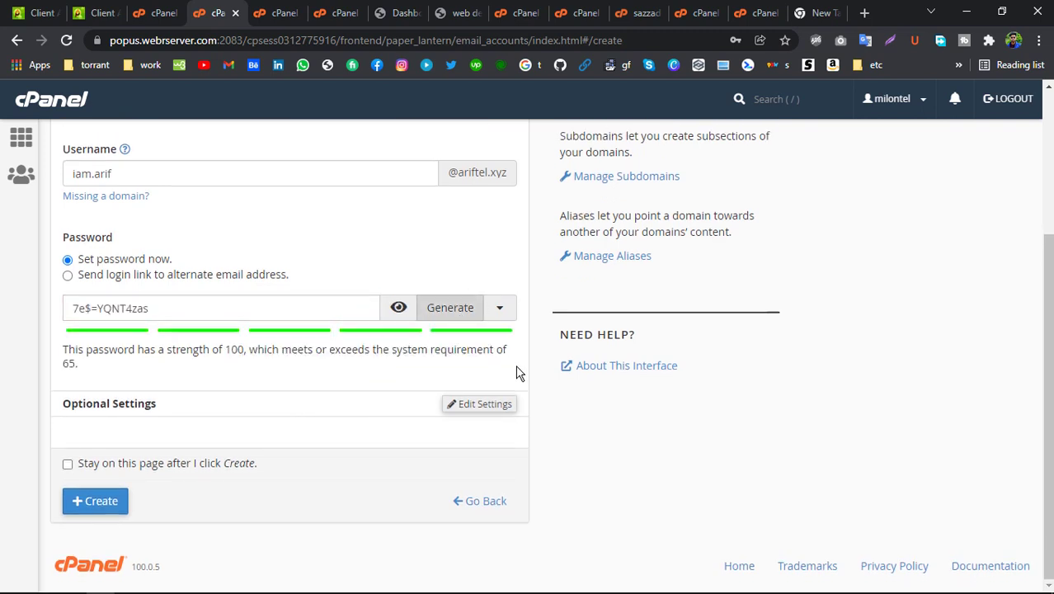
drag(259, 306, 53, 320)
key(ctrl+c)
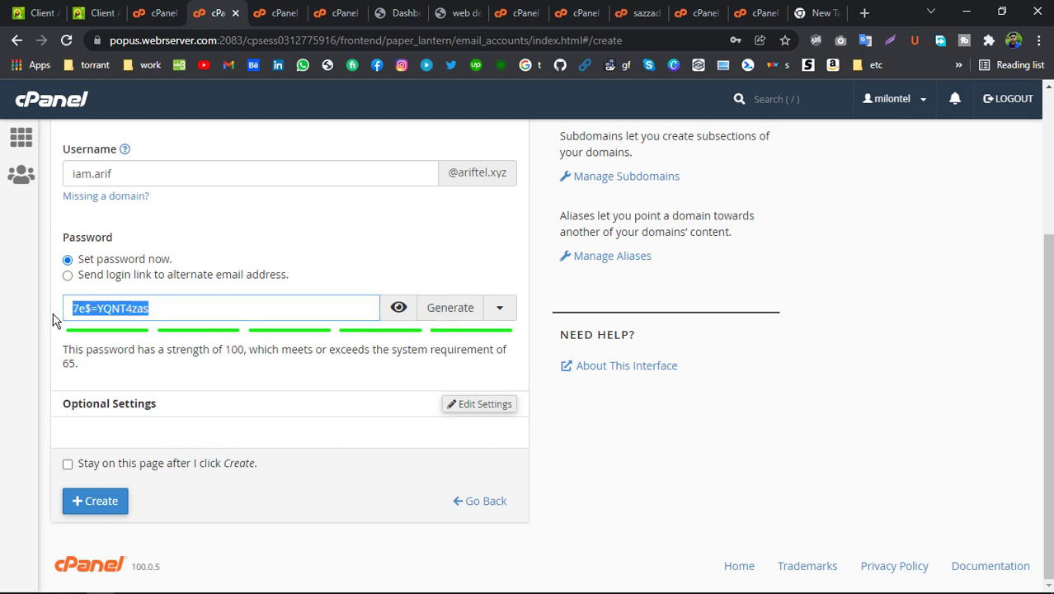
click(816, 13)
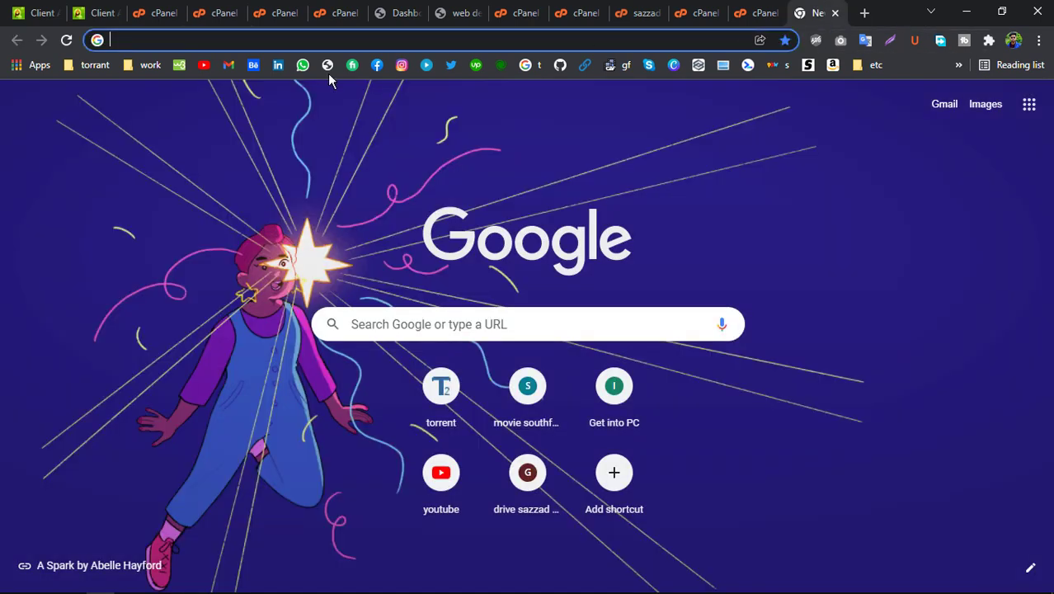
key(ctrl+v)
click(153, 11)
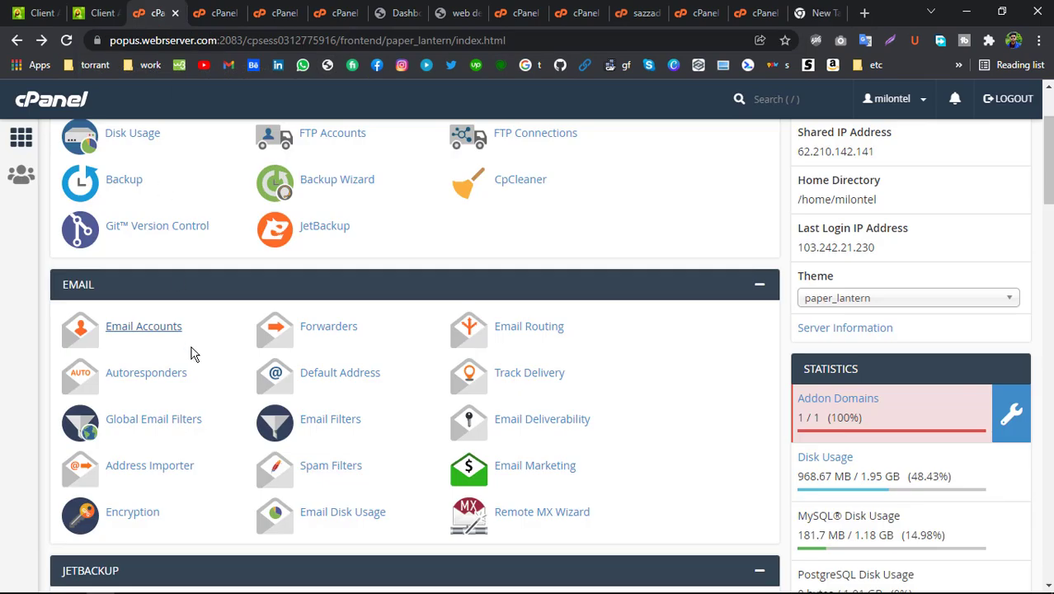
click(241, 10)
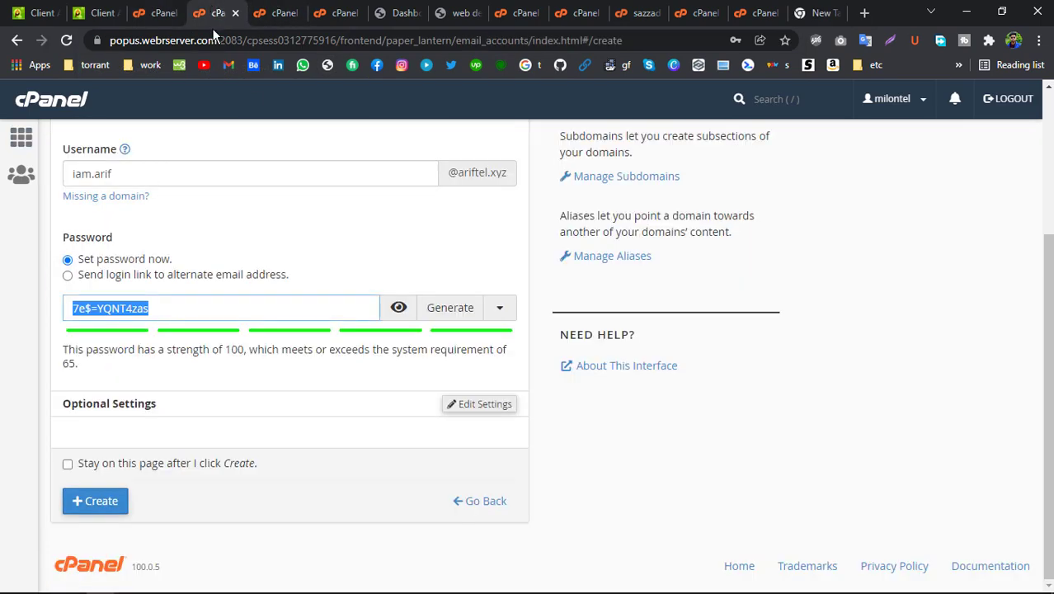
click(87, 500)
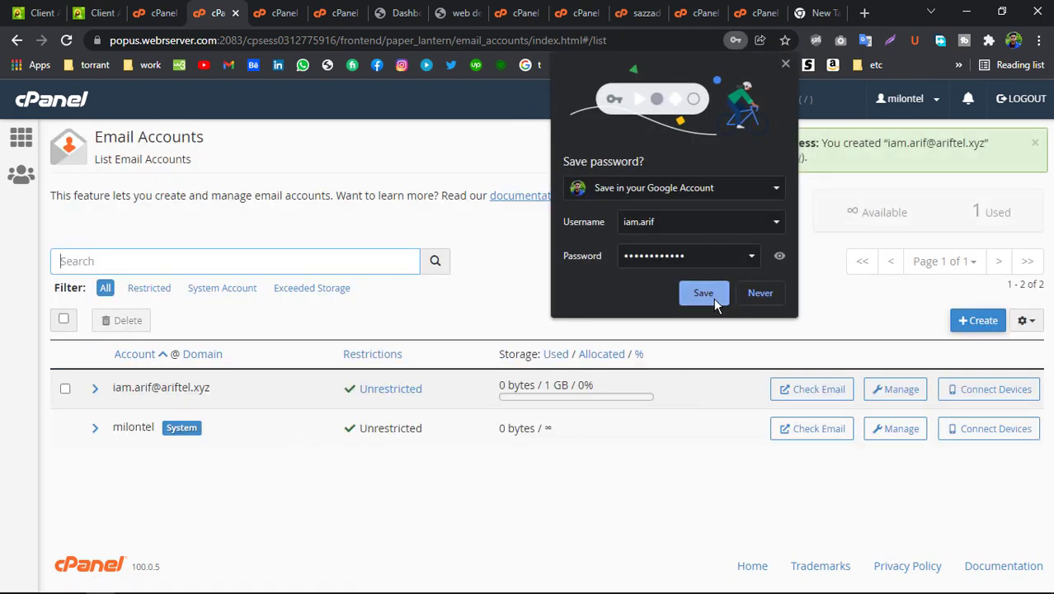
Save the new account's password in the browser and dismiss a stray page menu
click(714, 290)
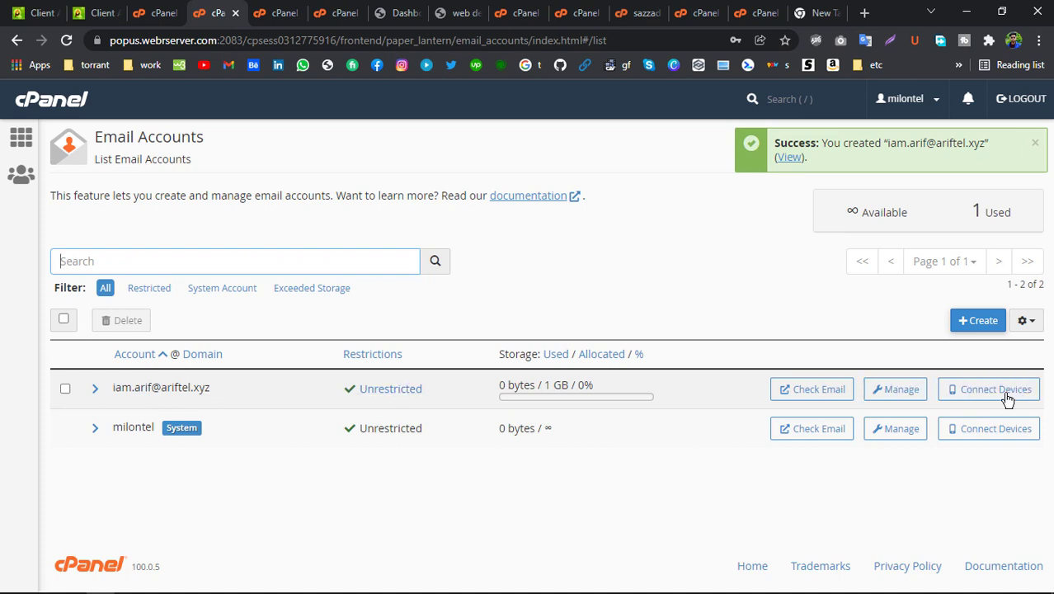
right_click(902, 393)
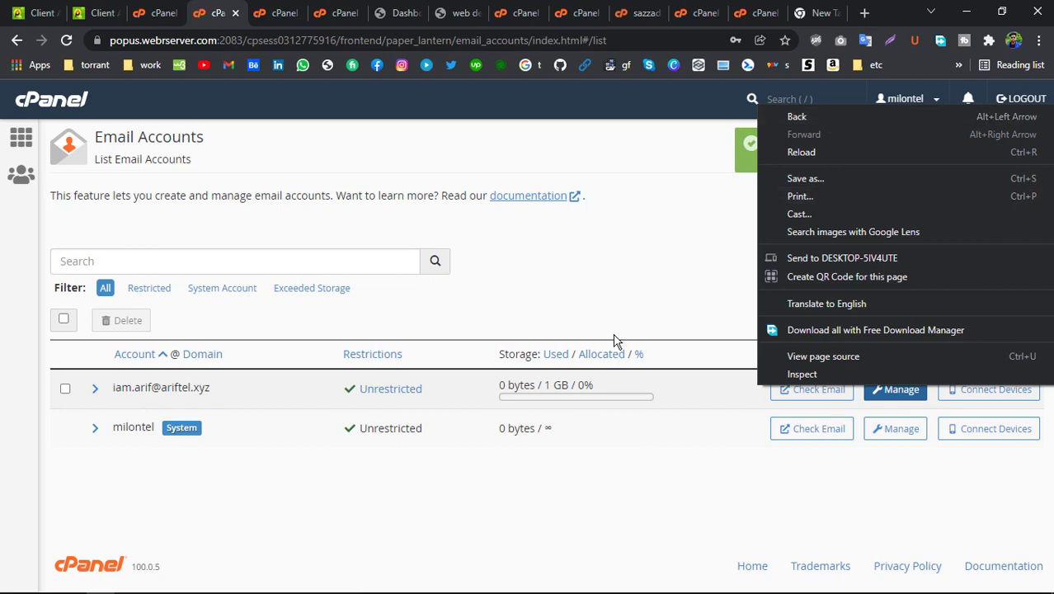
click(839, 503)
click(899, 390)
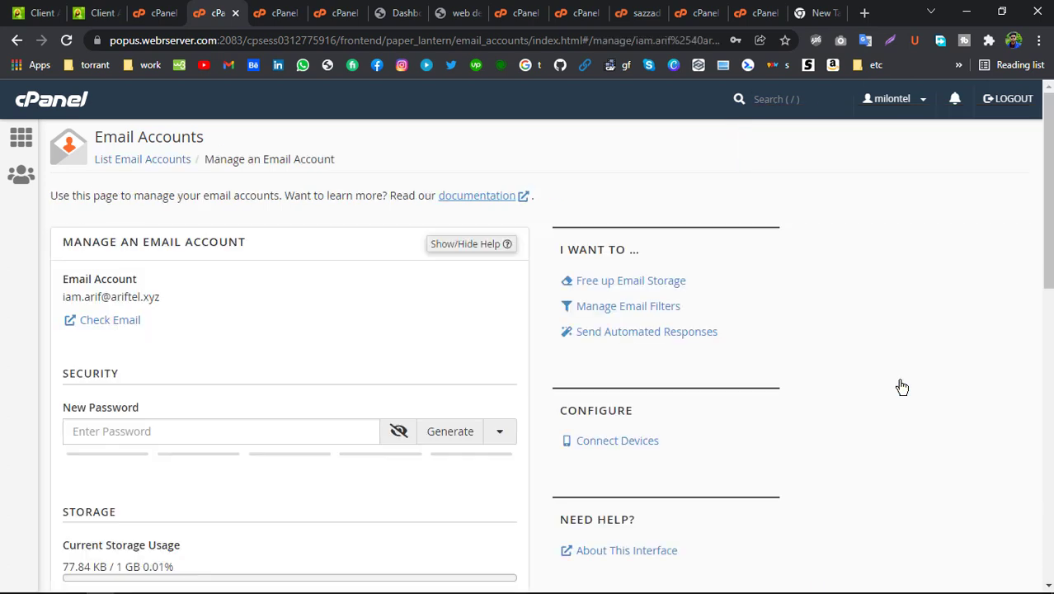
scroll(423, 315, down, 5)
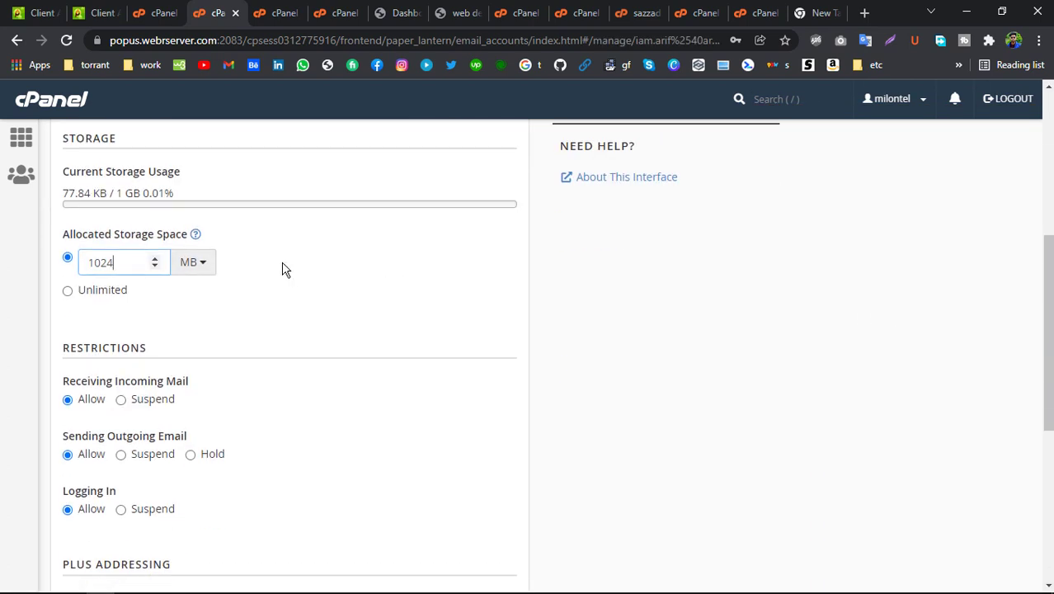
scroll(266, 329, down, 1)
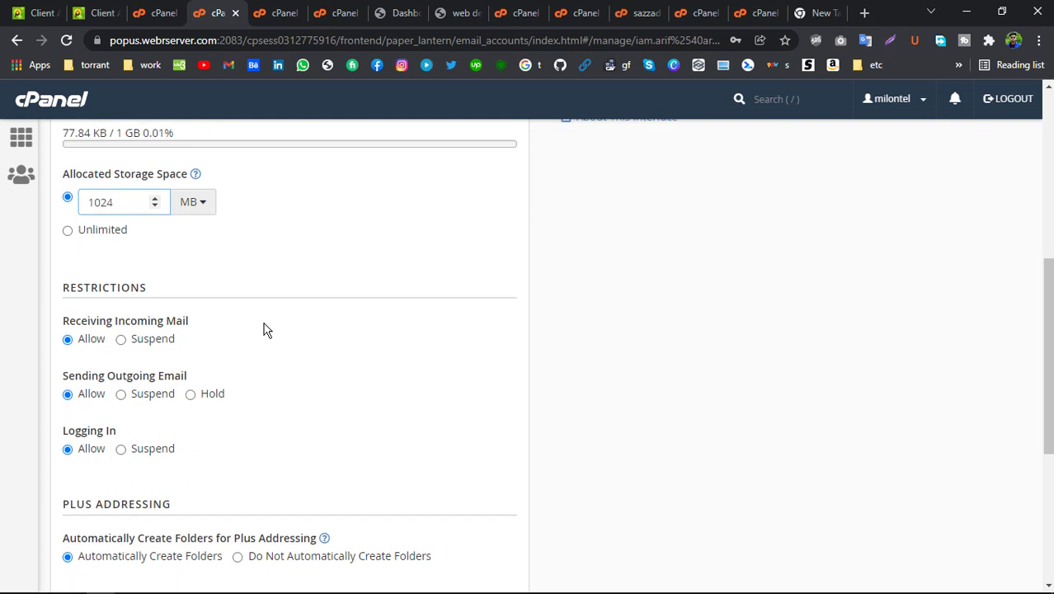
scroll(259, 316, up, 6)
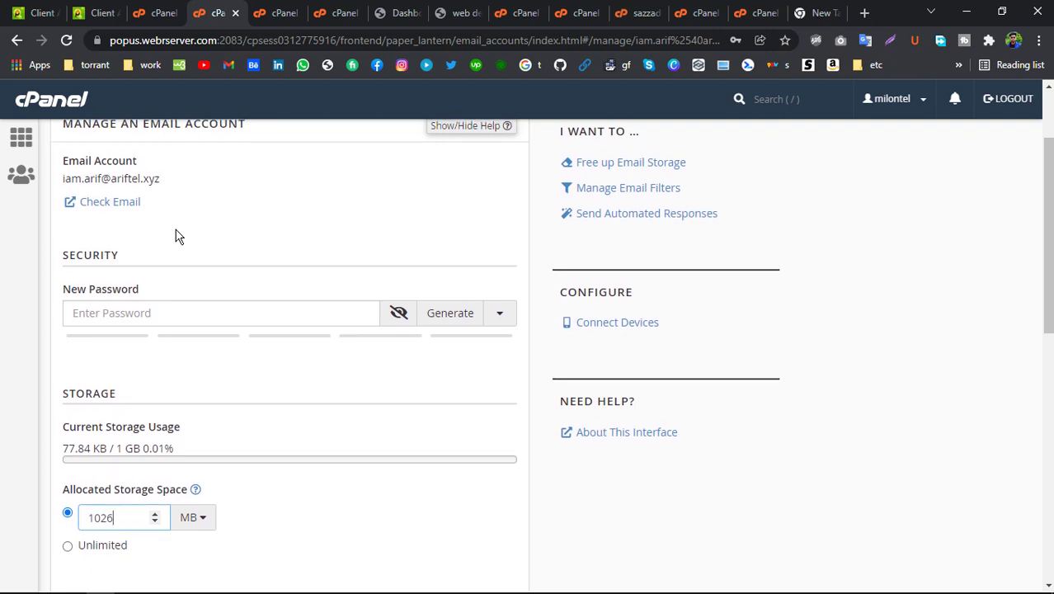
scroll(176, 237, up, 1)
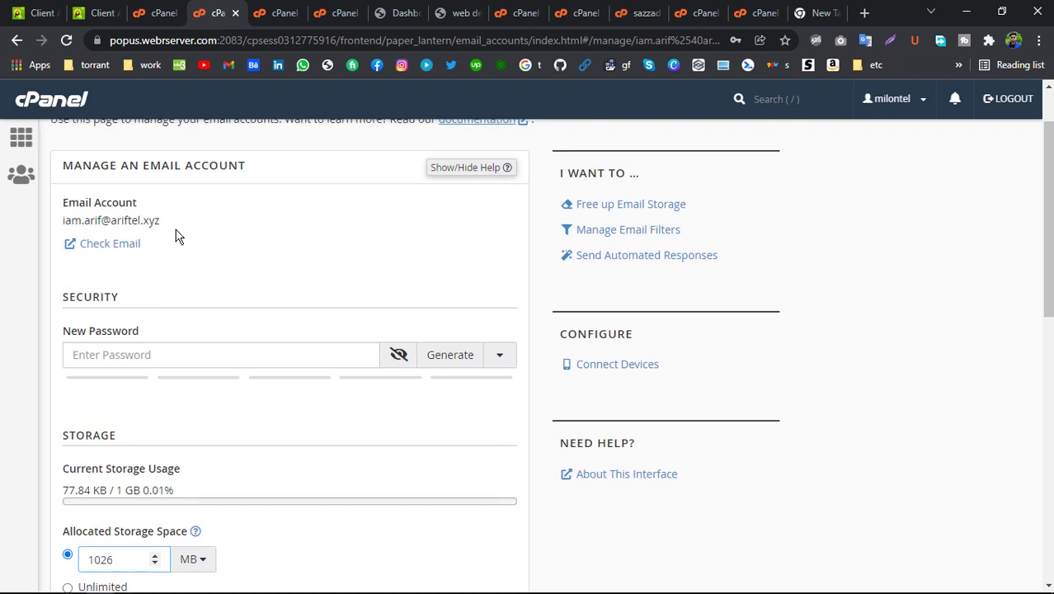
scroll(176, 236, up, 1)
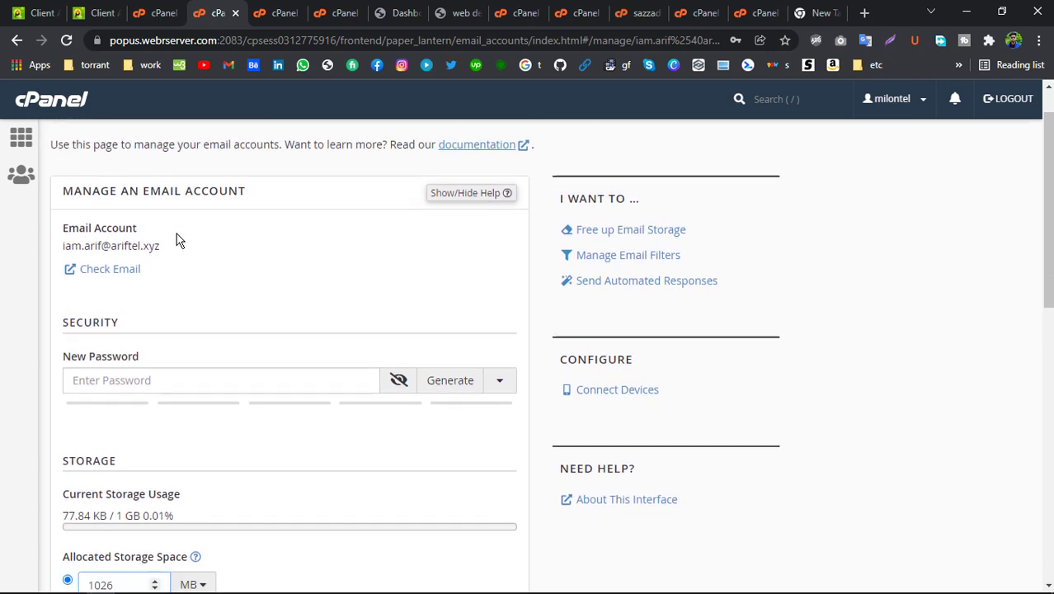
scroll(176, 234, down, 3)
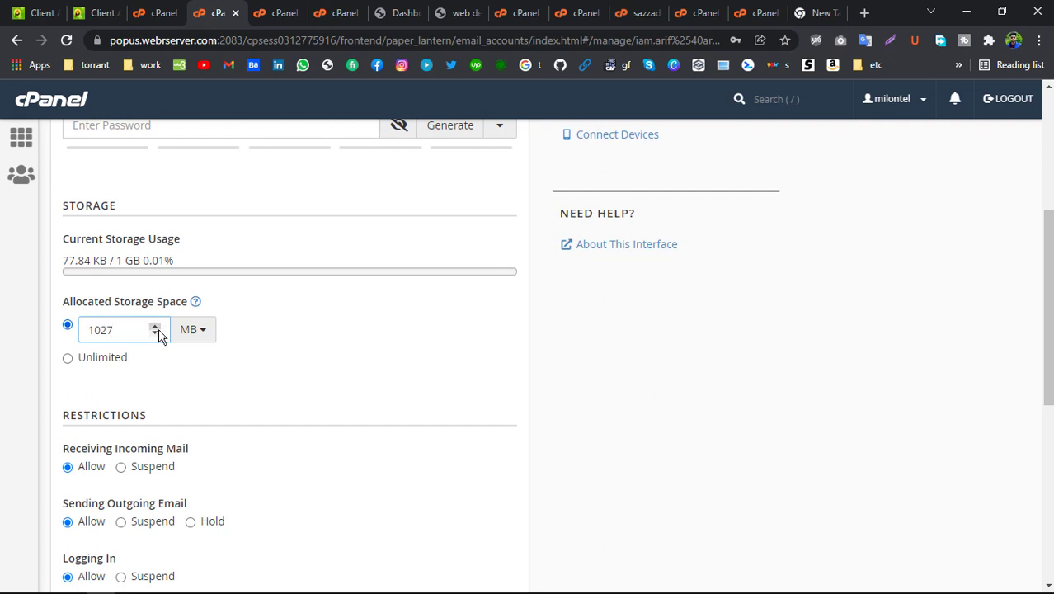
Retype 1024 MB as the allocated storage space, leaving restrictions at Allow
click(68, 326)
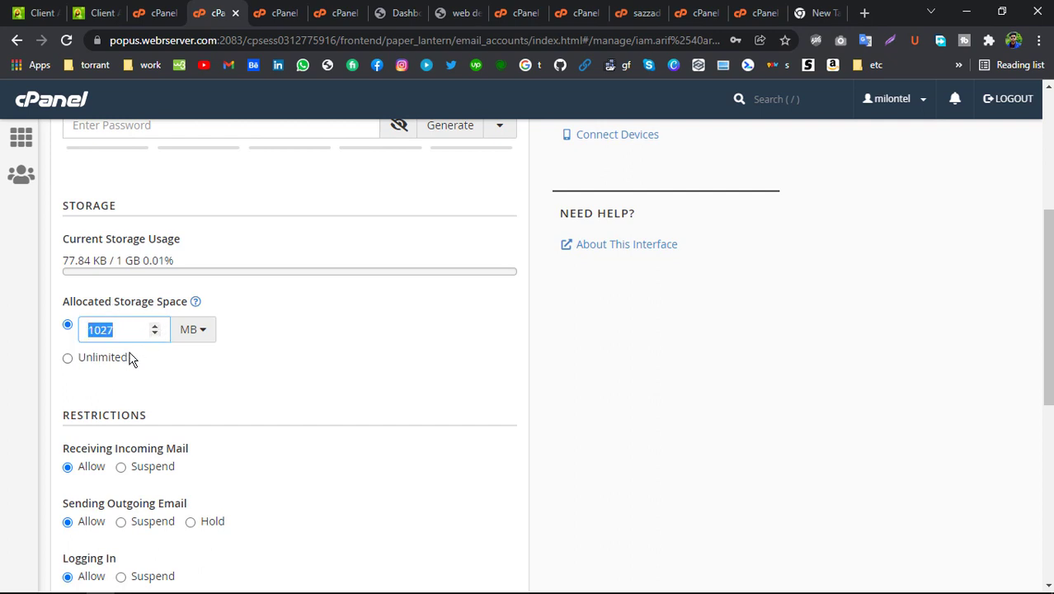
scroll(128, 273, down, 1)
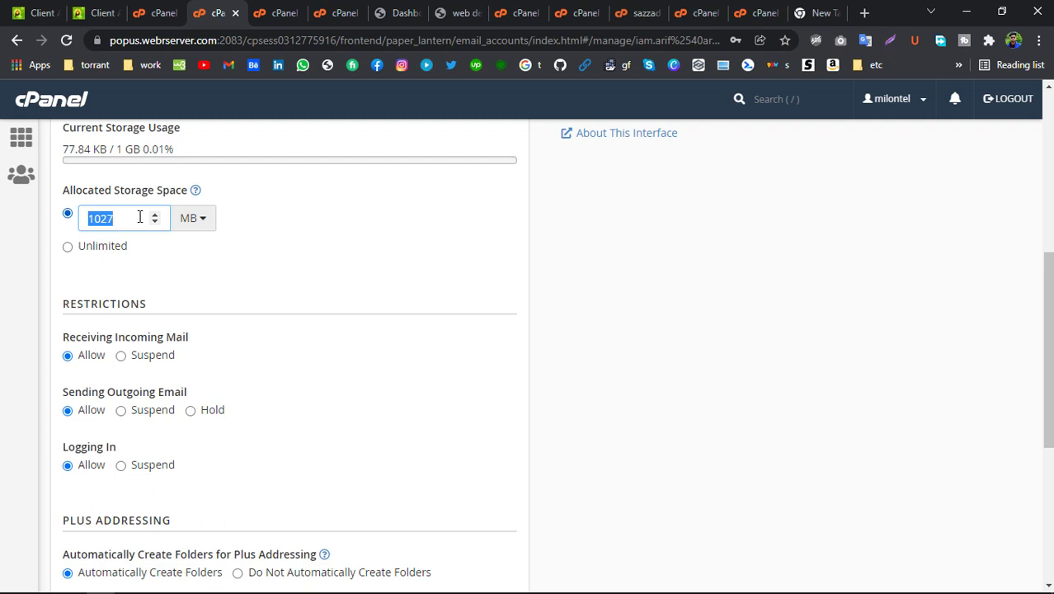
text(1024)
scroll(173, 305, down, 1)
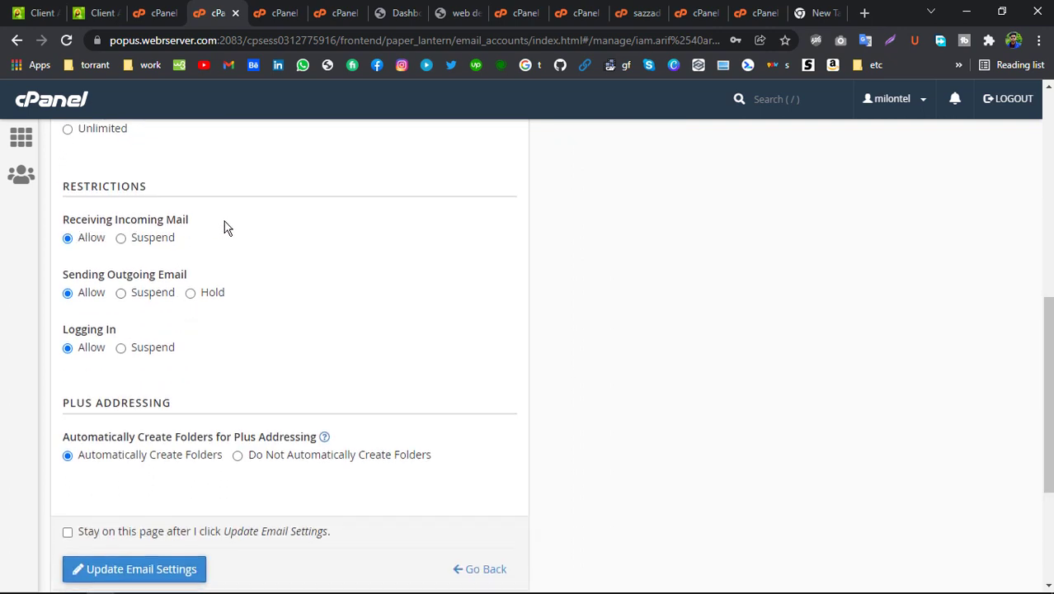
scroll(76, 256, down, 1)
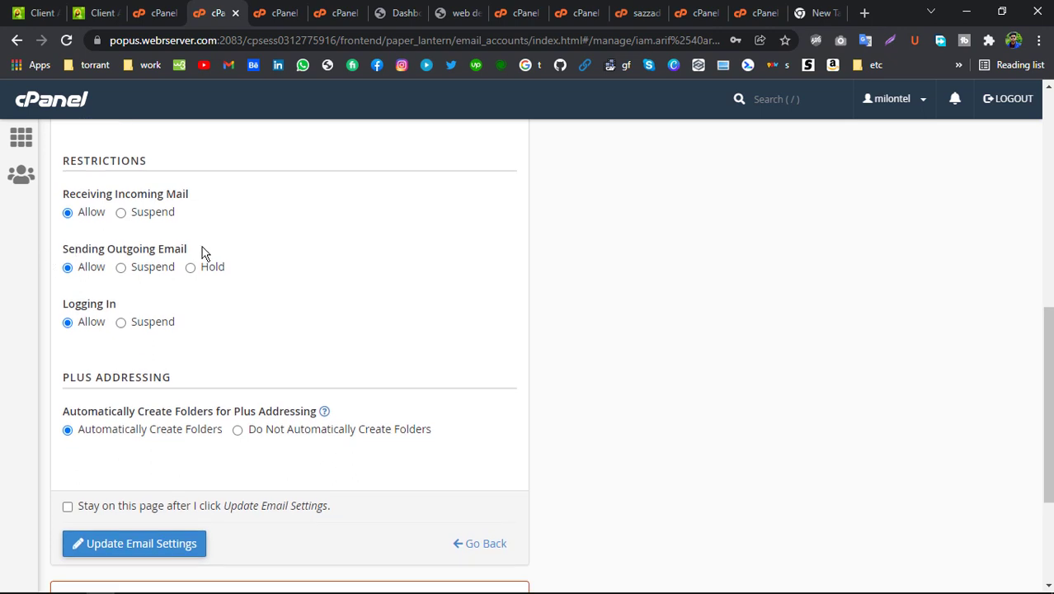
scroll(206, 250, down, 1)
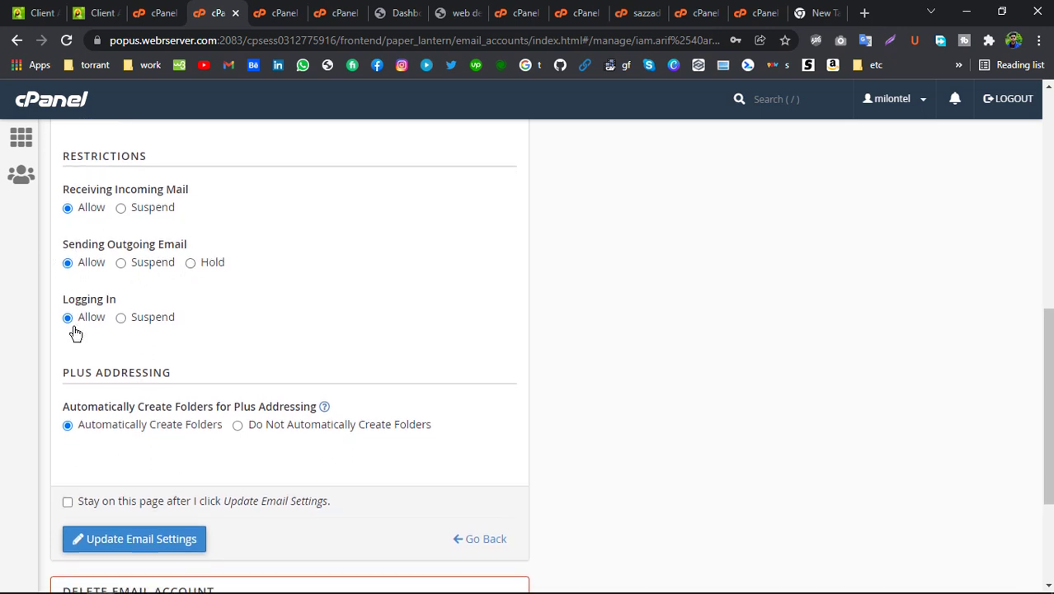
scroll(223, 332, down, 2)
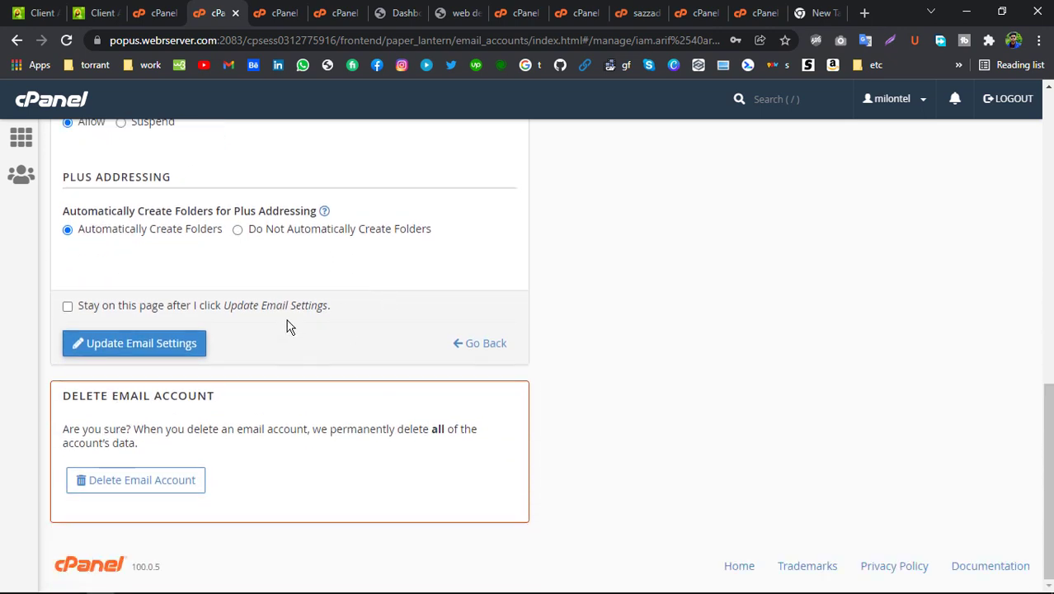
scroll(284, 322, up, 10)
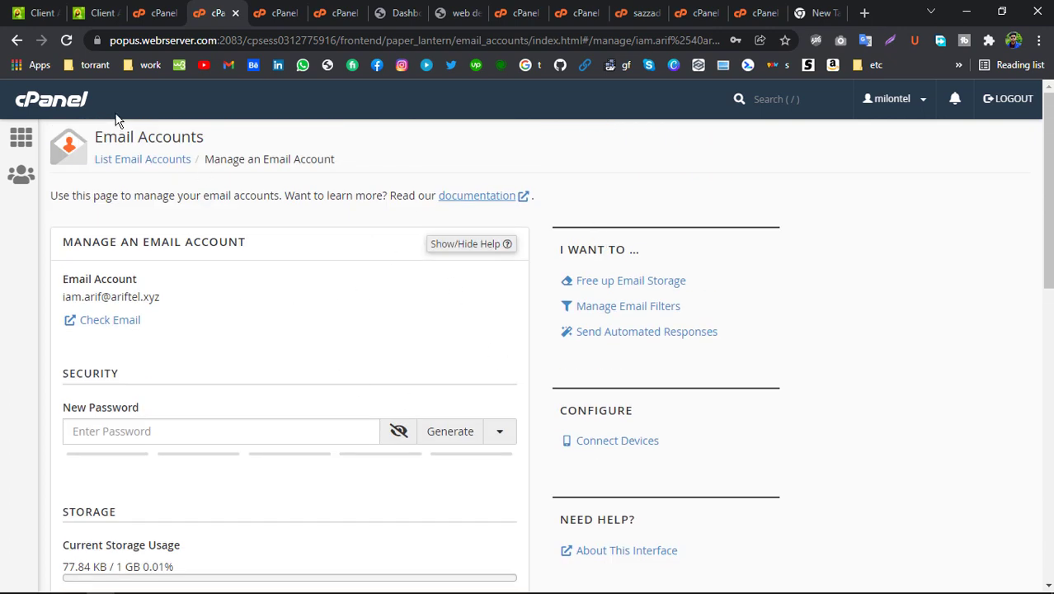
click(16, 40)
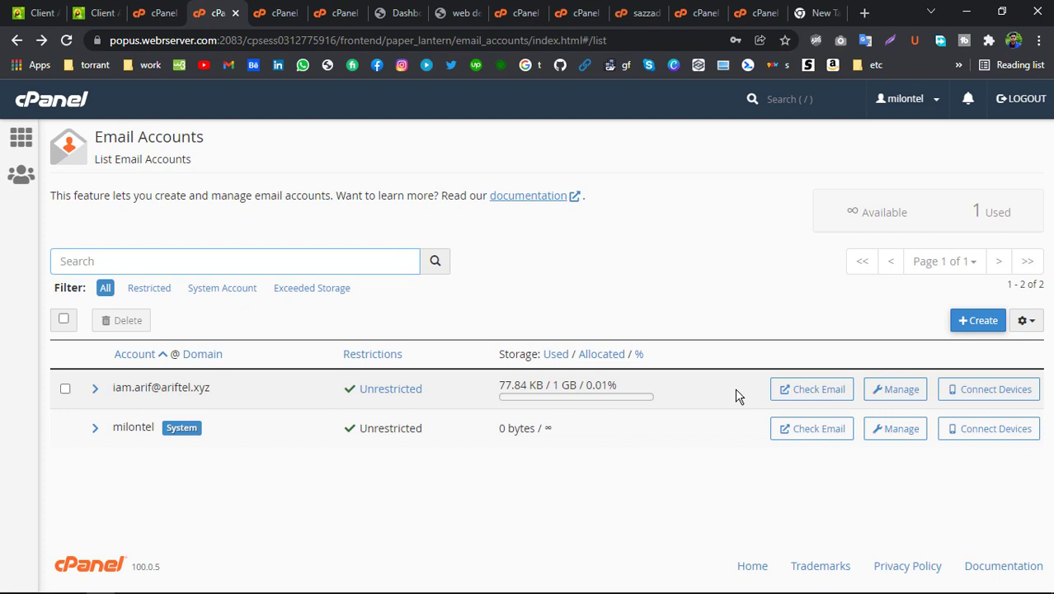
click(812, 389)
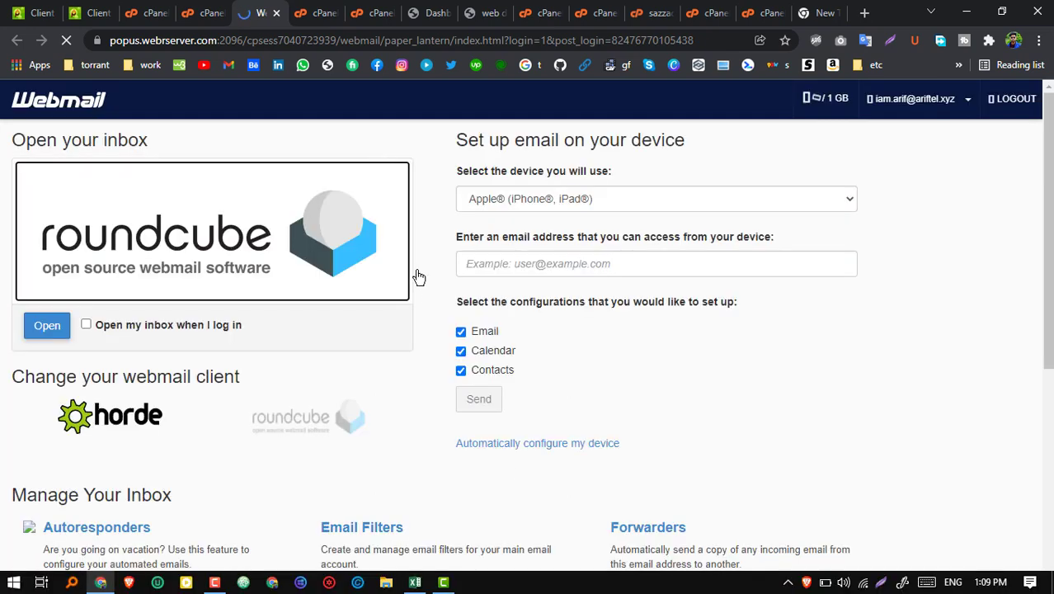
scroll(248, 305, down, 1)
scroll(252, 295, down, 3)
scroll(309, 278, up, 4)
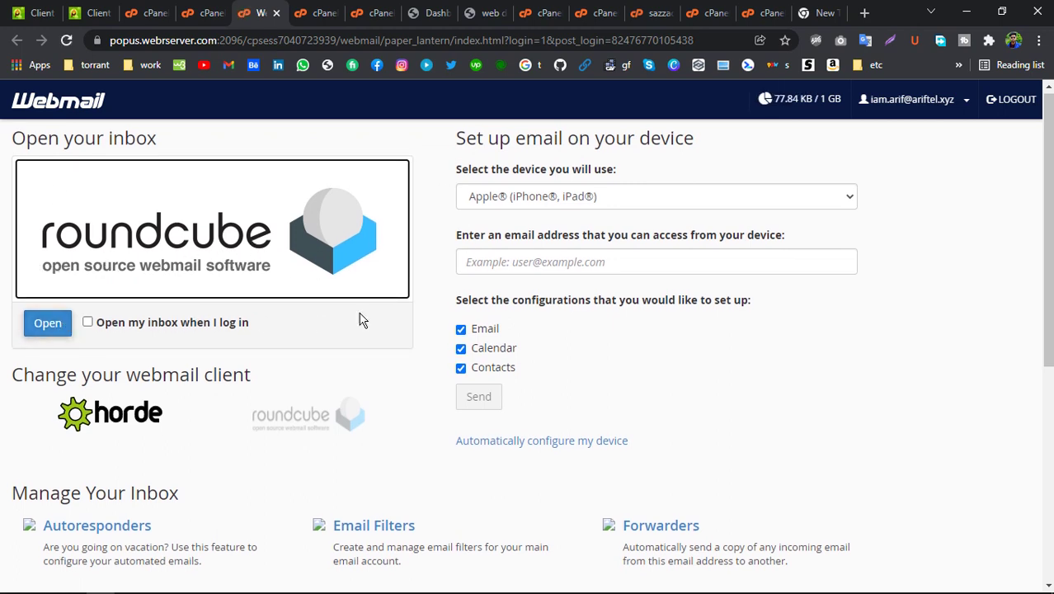
scroll(271, 398, down, 1)
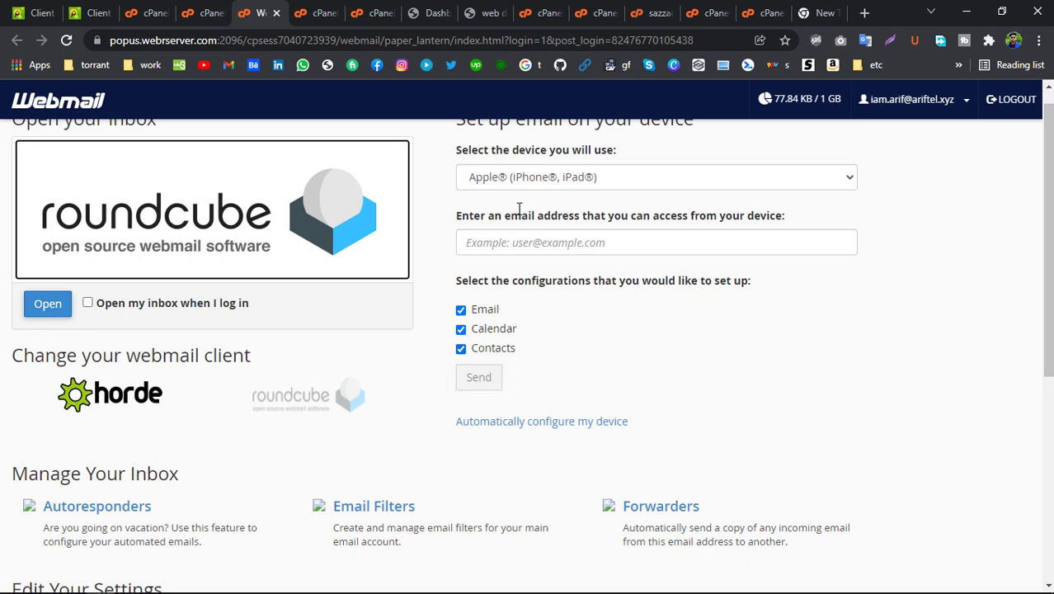
scroll(176, 280, up, 1)
click(51, 335)
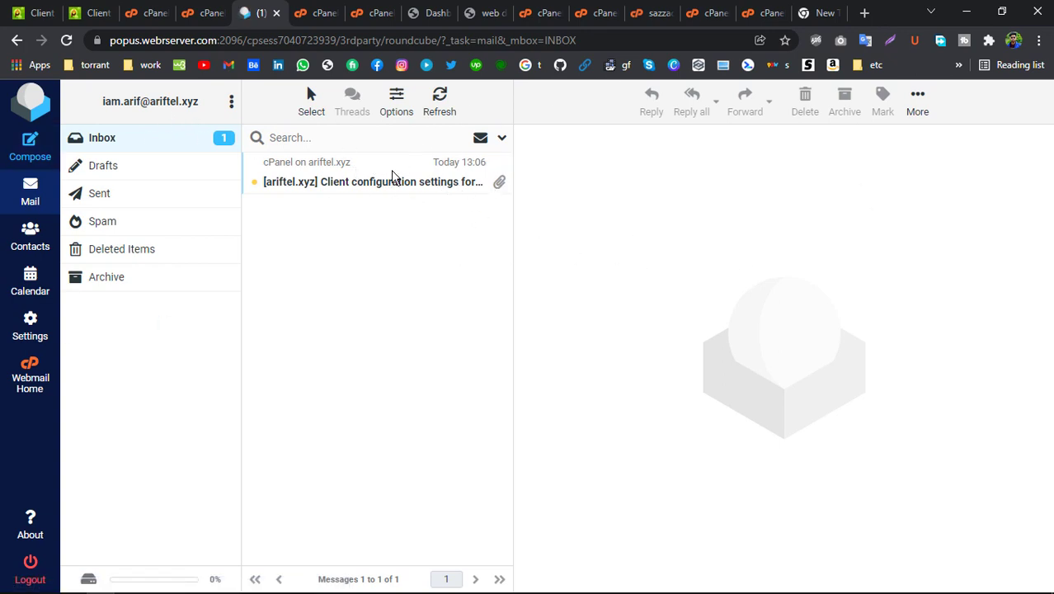
Open the cPanel client configuration message full page, read it through, and reply
click(306, 183)
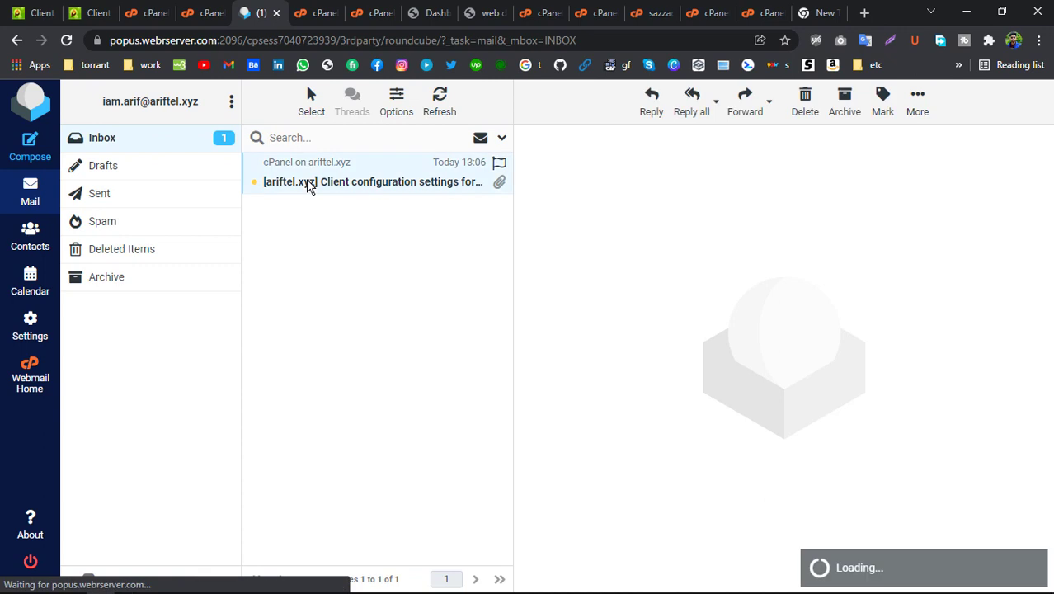
double_click(390, 183)
scroll(828, 228, down, 4)
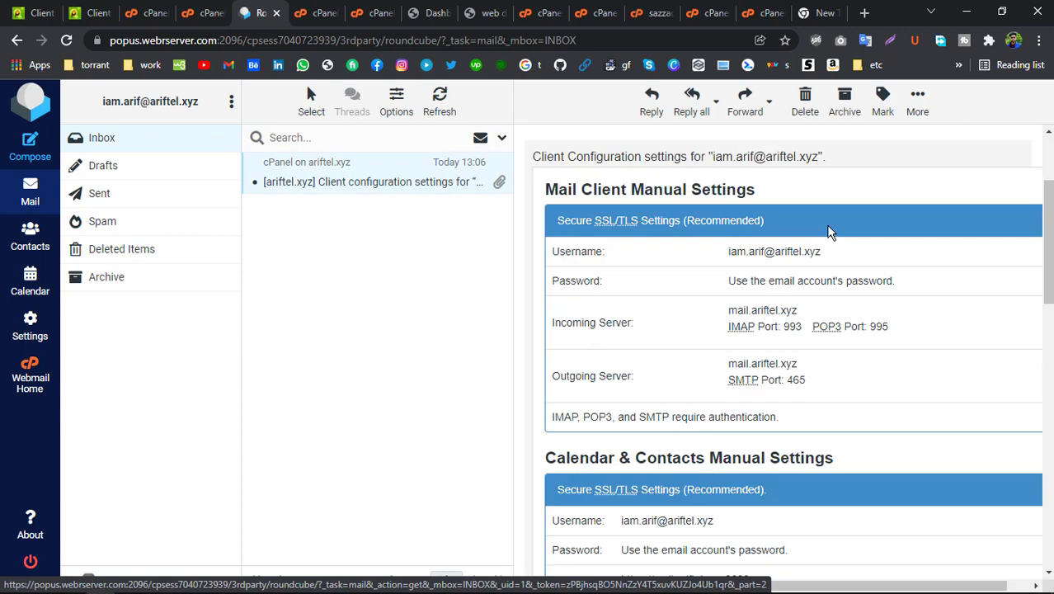
scroll(488, 311, down, 12)
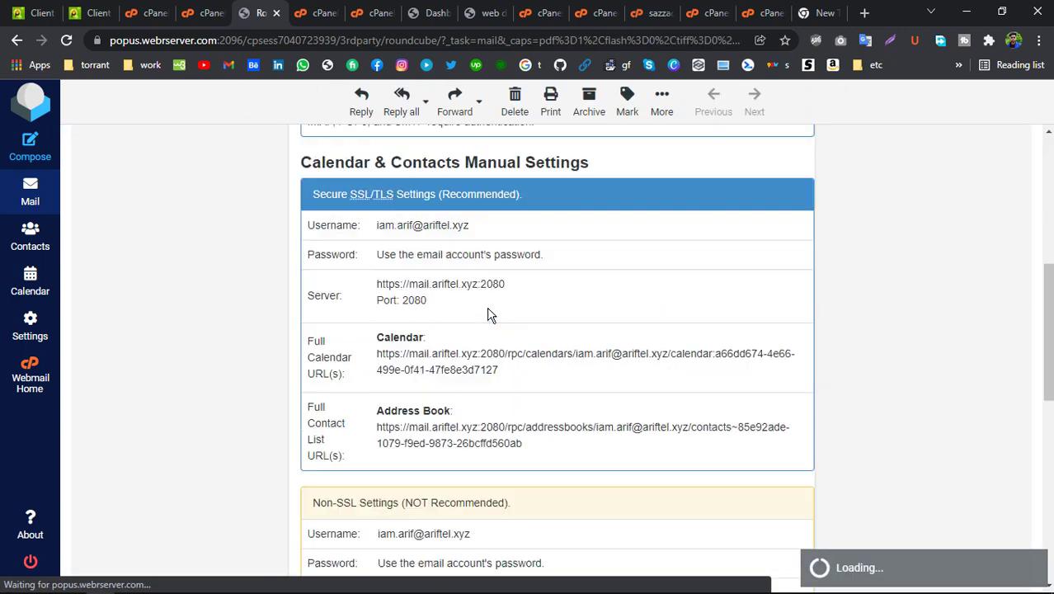
scroll(487, 310, up, 15)
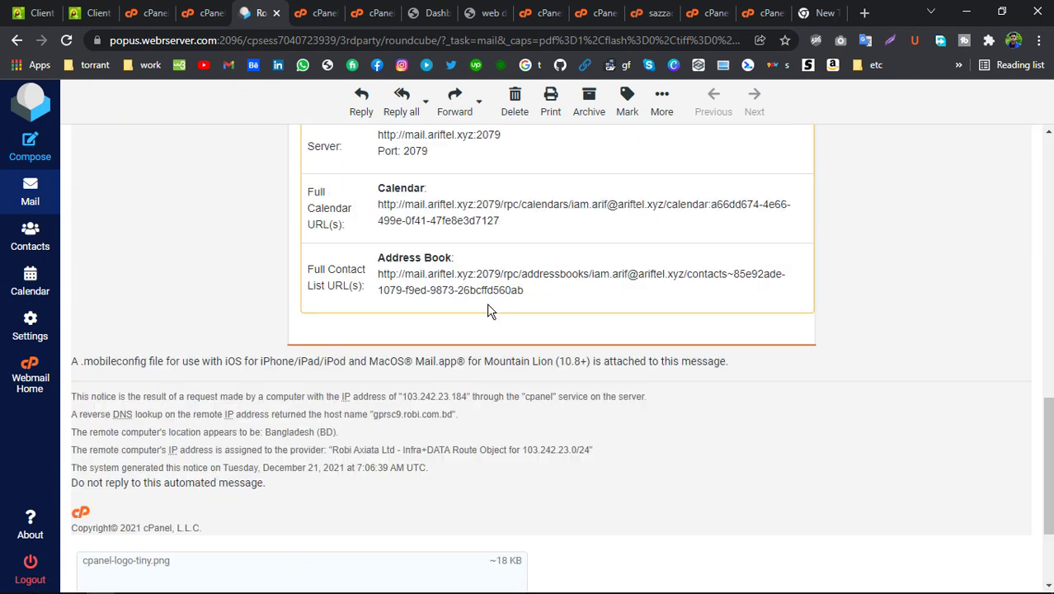
click(365, 109)
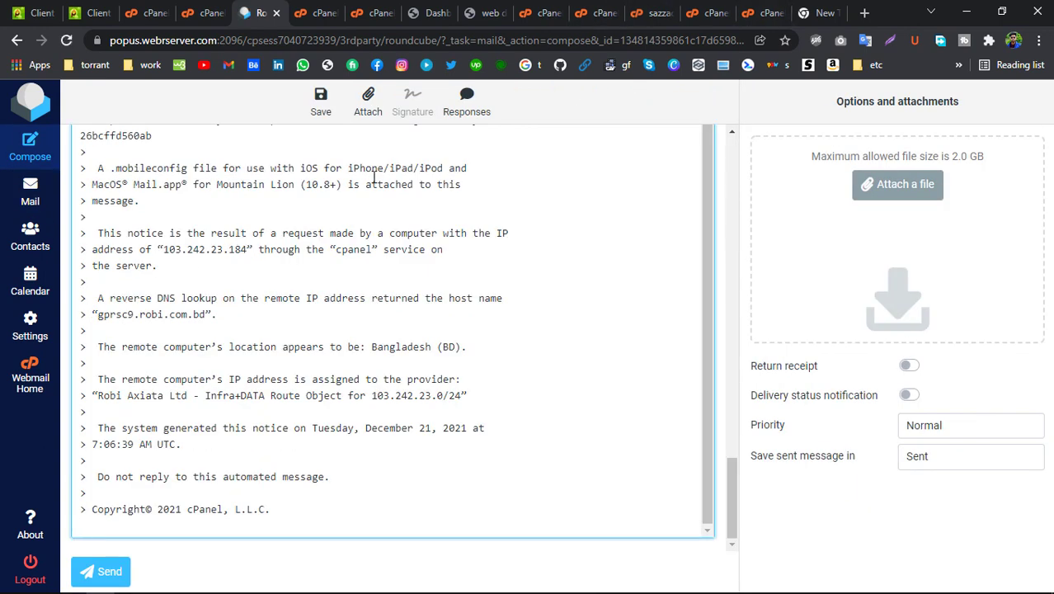
Check the sender addresses offered in the reply's From list
scroll(246, 298, up, 1)
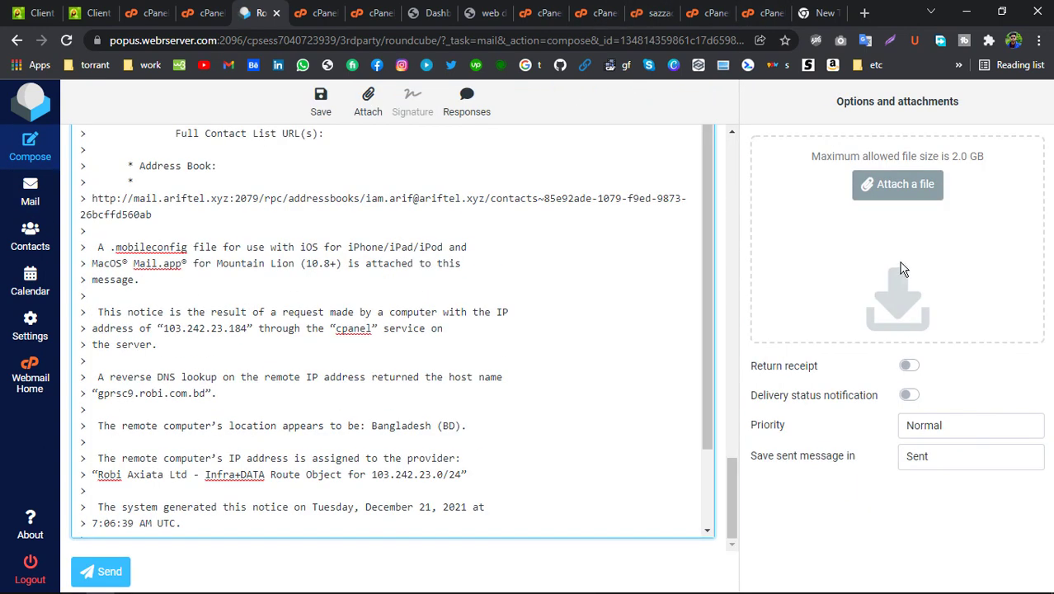
scroll(267, 232, up, 10)
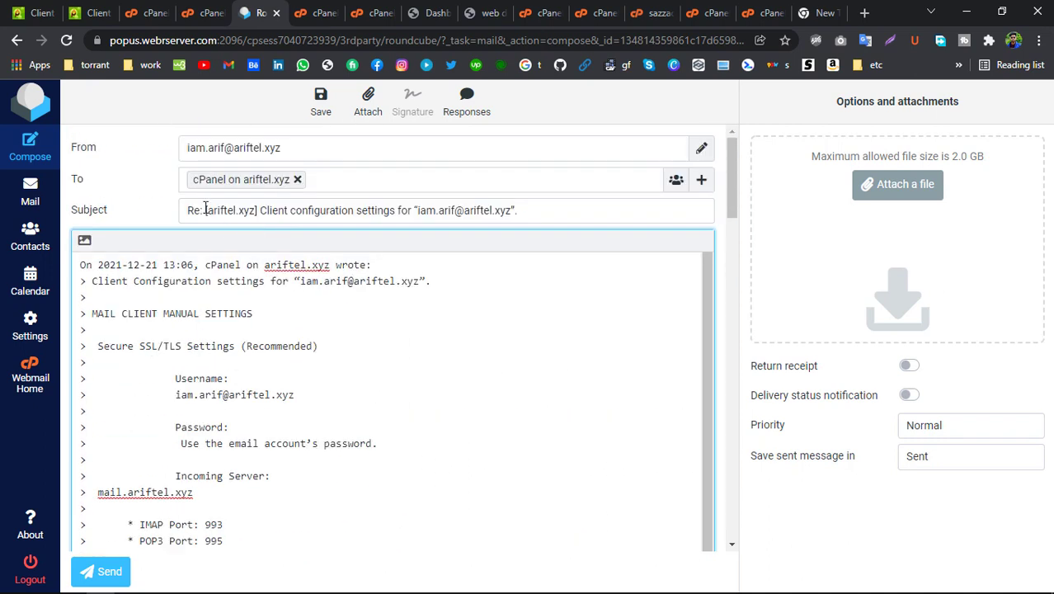
click(265, 151)
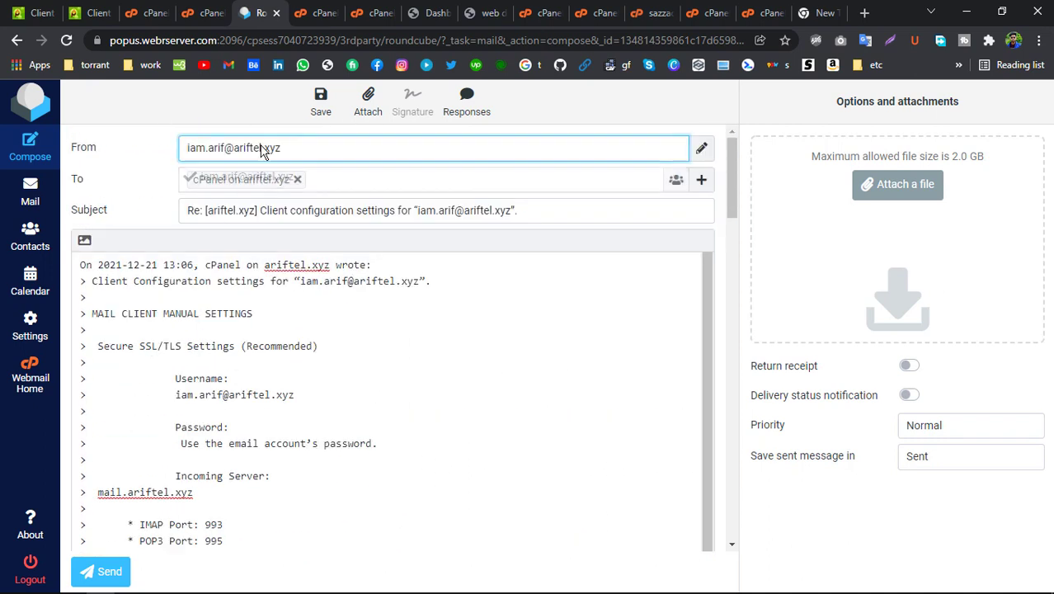
click(195, 155)
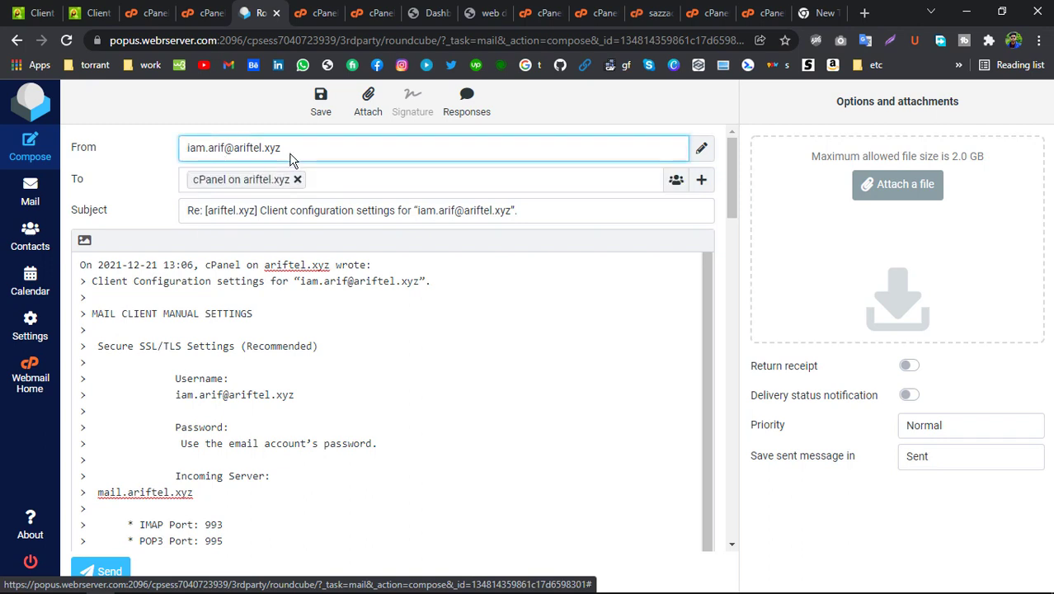
Remove the 'cPanel on ariftel.xyz' recipient from To, leaving the field empty
drag(187, 112, 196, 166)
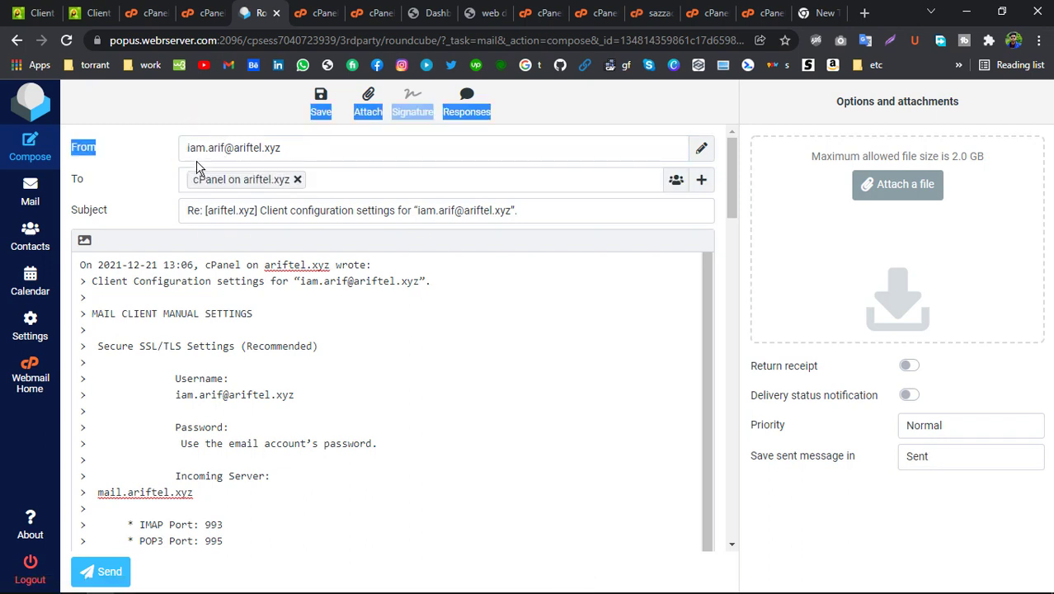
click(298, 180)
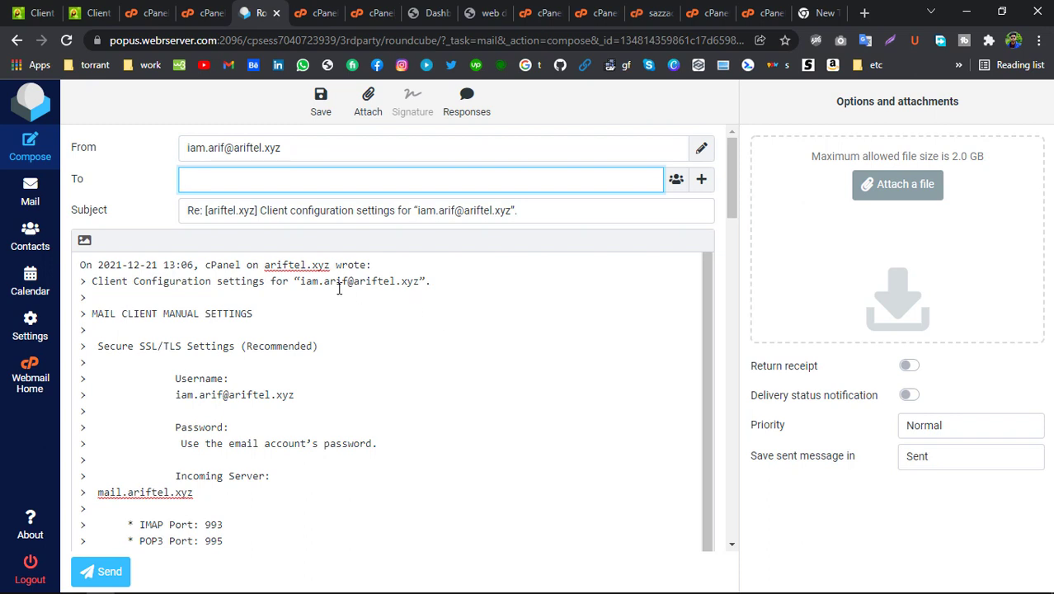
key(ctrl+v)
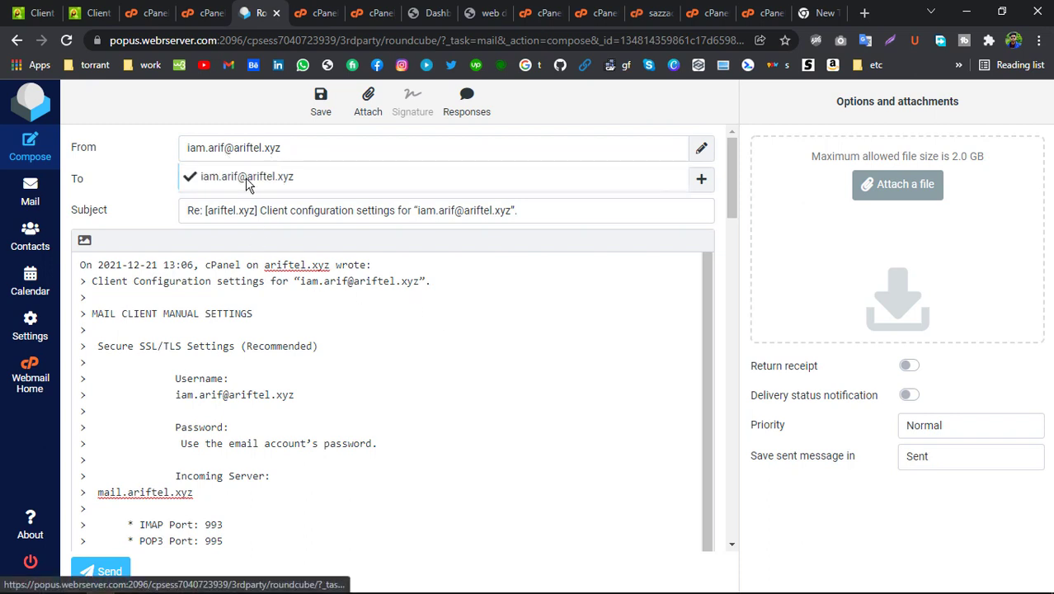
key(BackSpace)
key(shift+Tab)
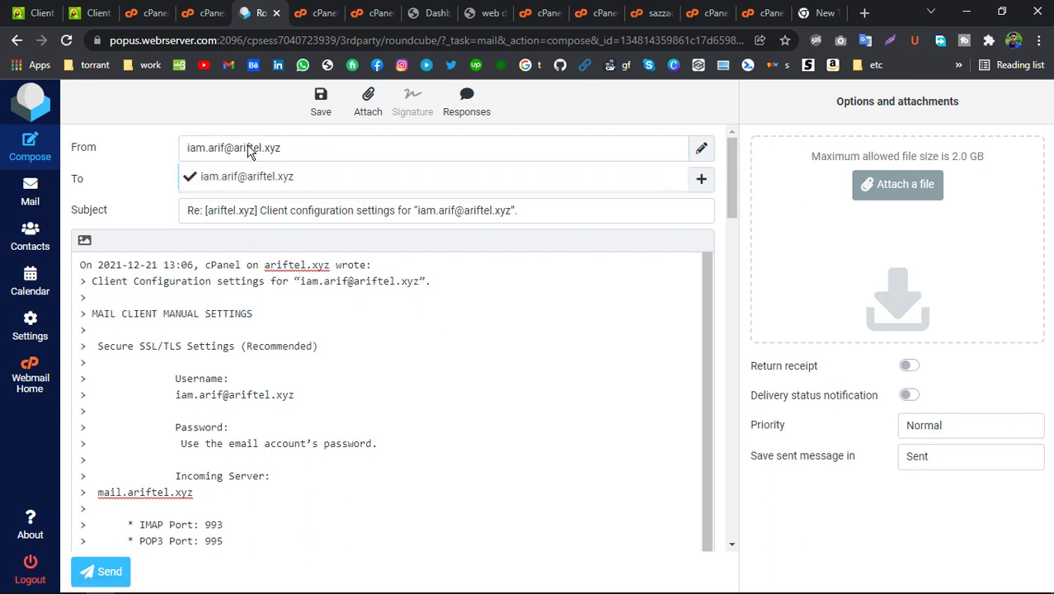
Inspect the From field in DevTools and cut the sender option's address text
right_click(243, 147)
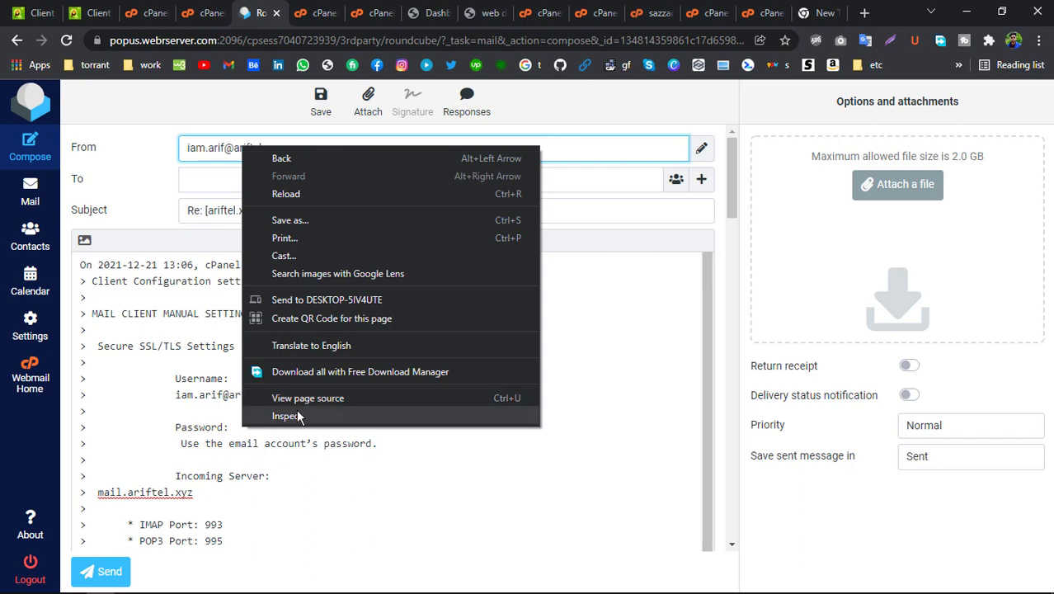
key(Return)
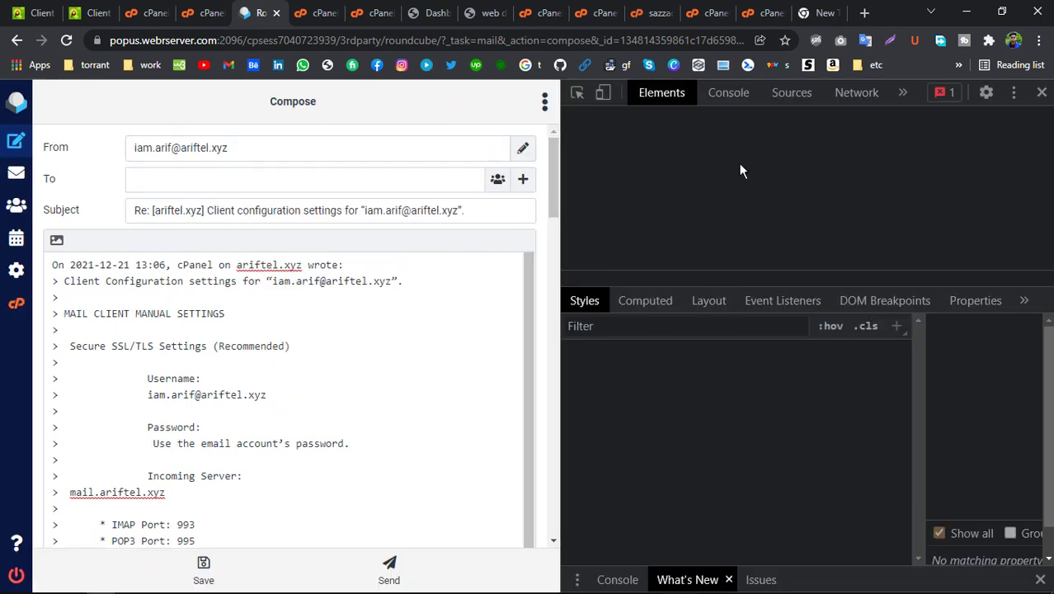
click(911, 297)
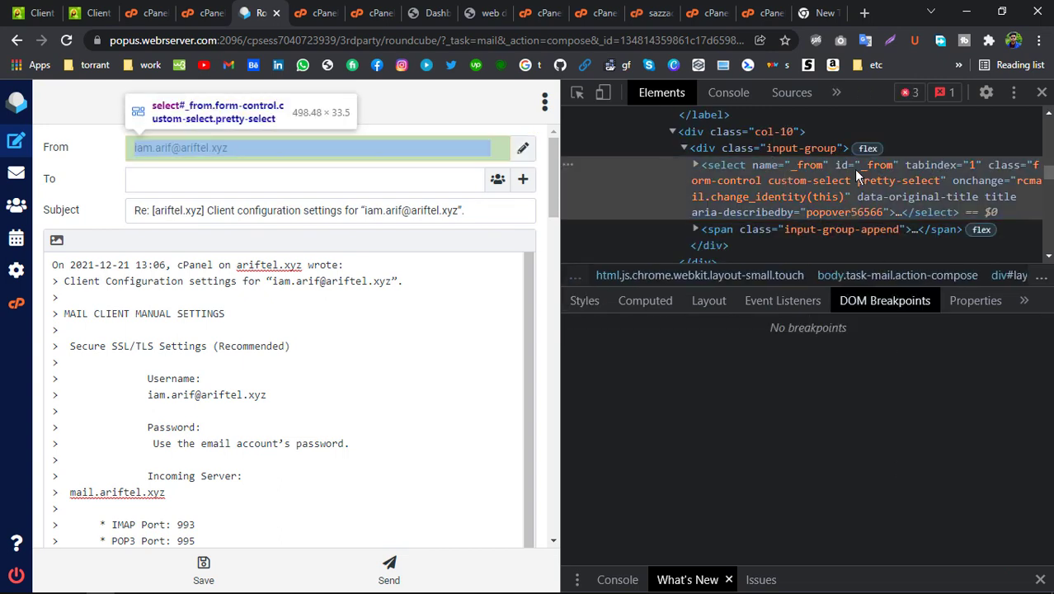
click(894, 211)
key(Right)
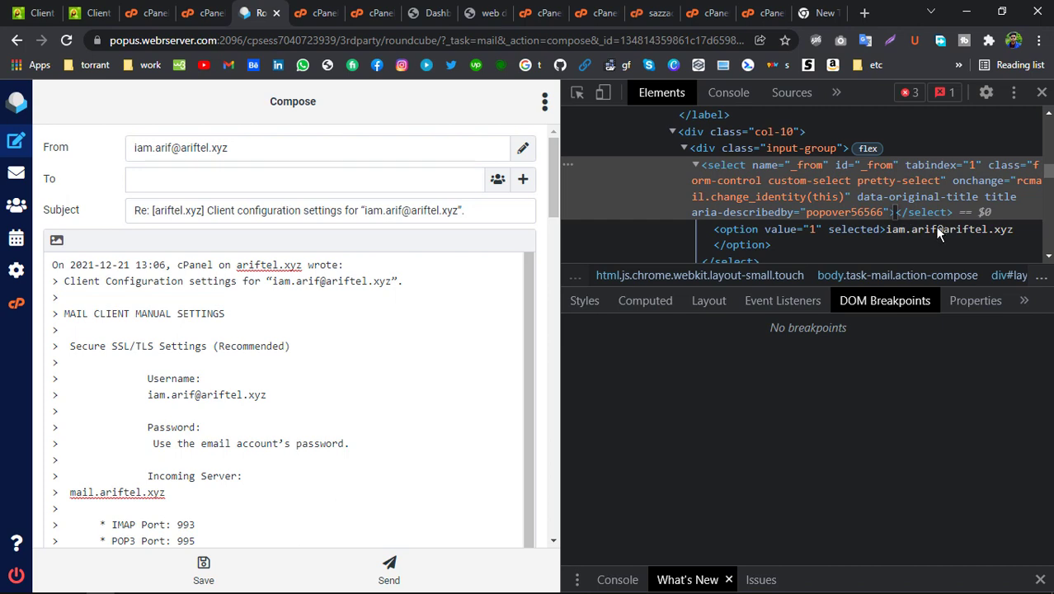
click(934, 226)
double_click(934, 226)
key(ctrl+c)
right_click(941, 232)
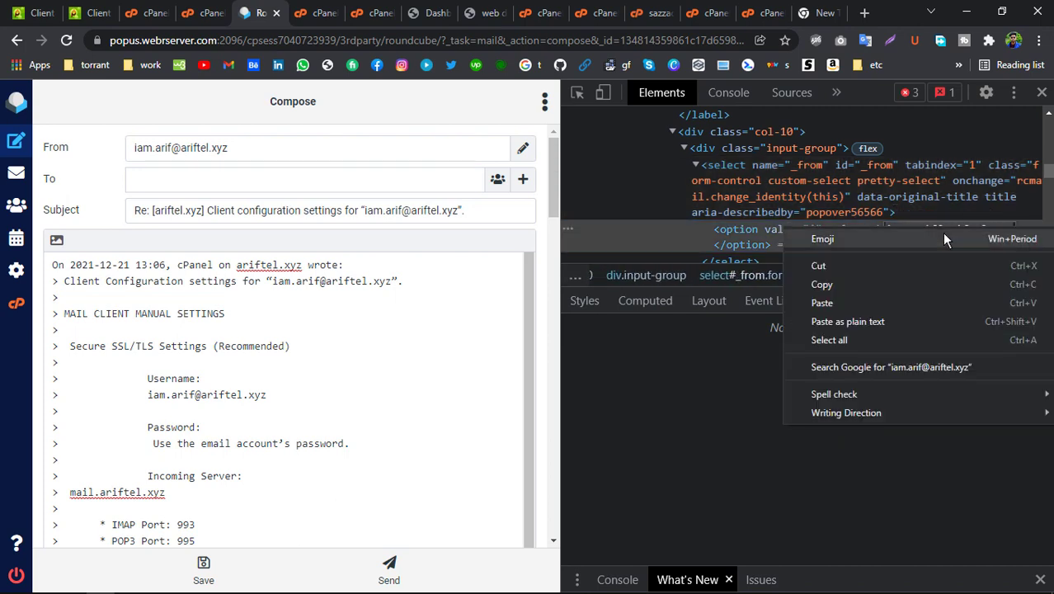
click(859, 266)
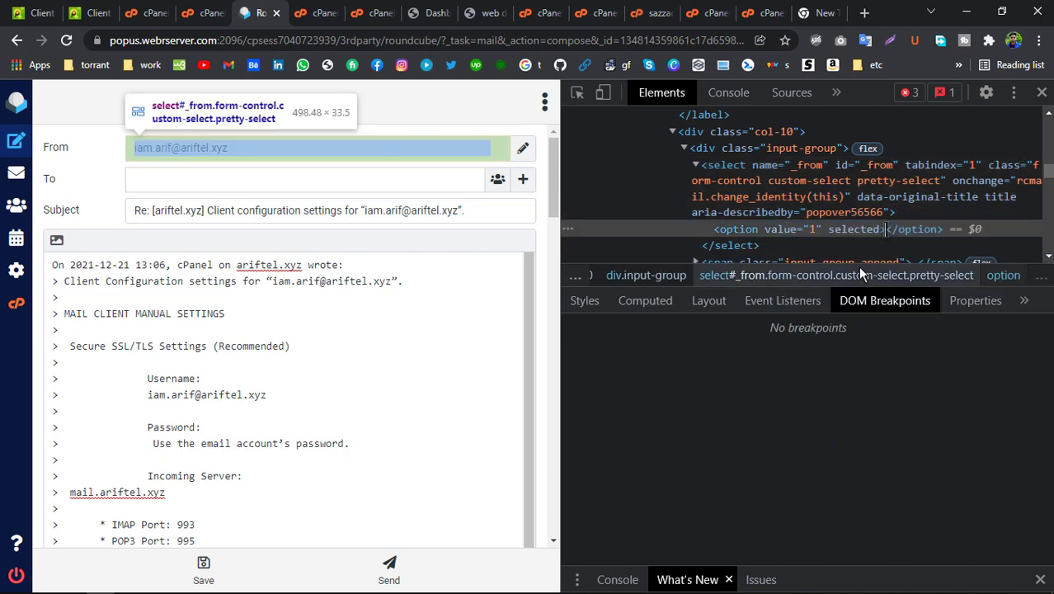
click(1040, 93)
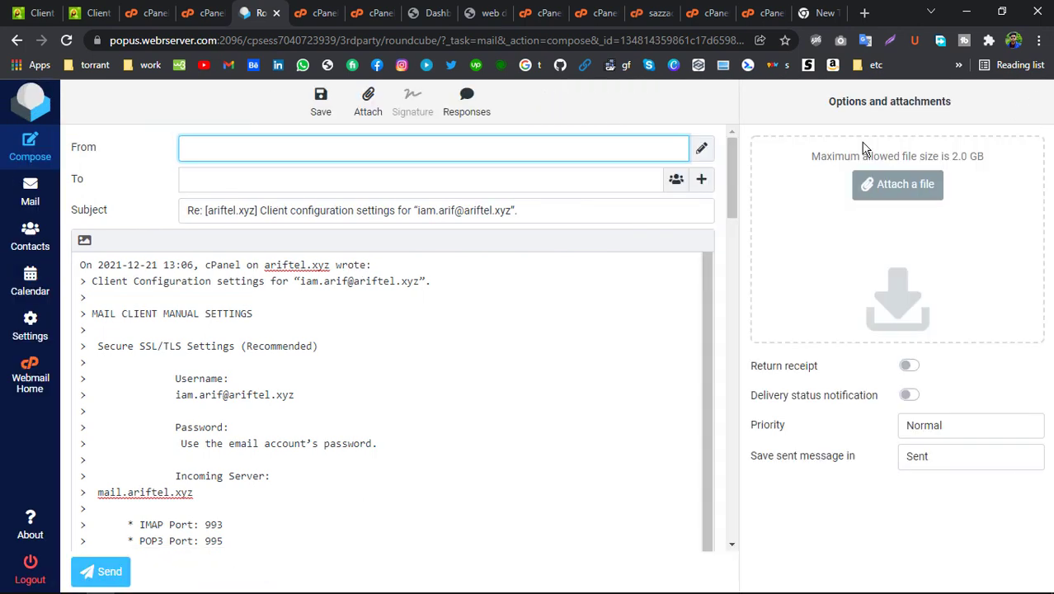
Discard the unsent Roundcube reply and switch to the browser's new tab page
click(35, 183)
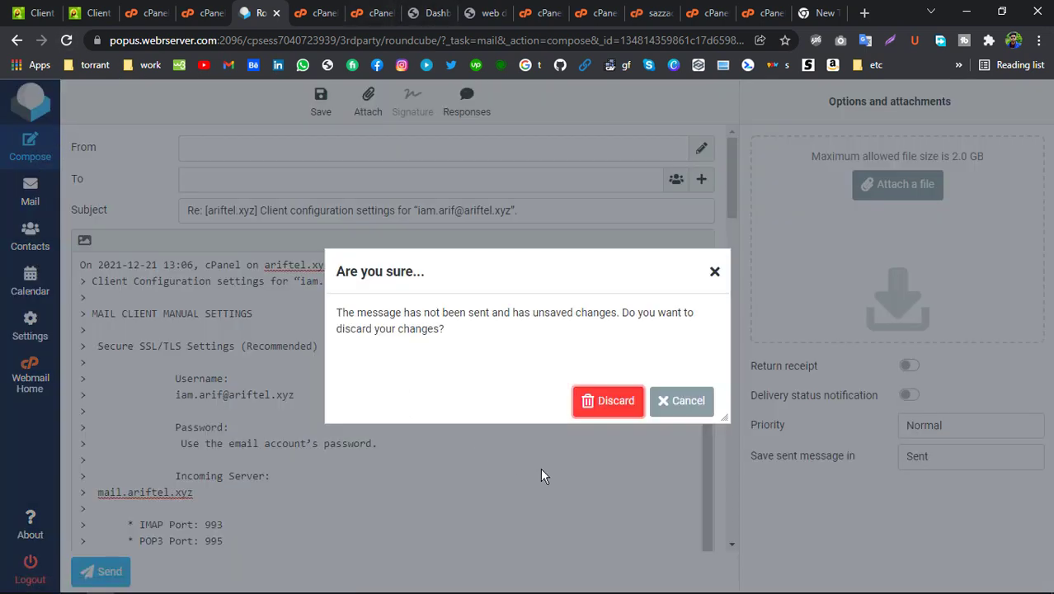
click(615, 401)
click(819, 12)
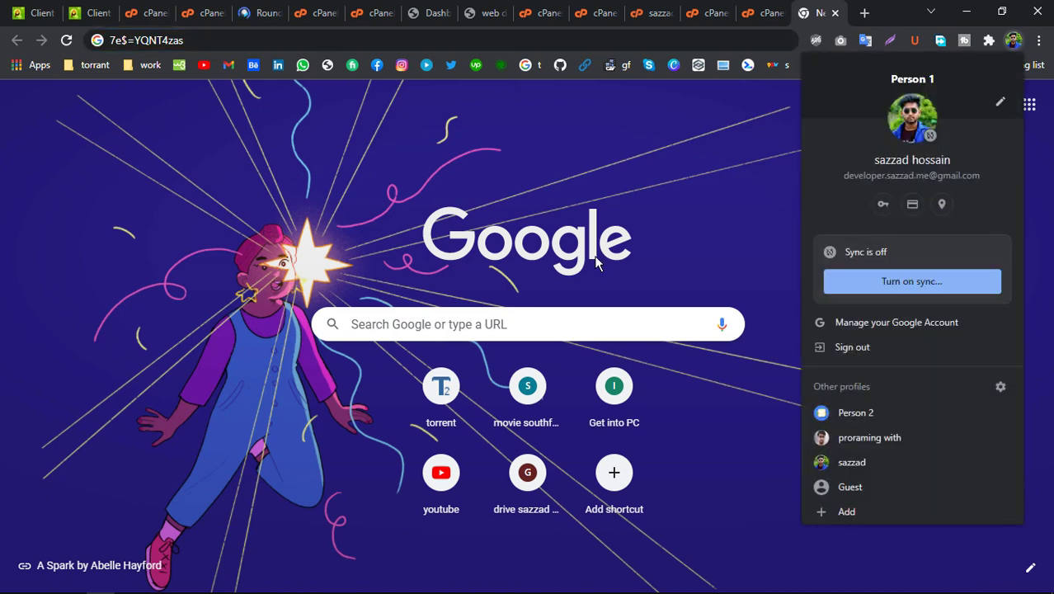
Open Gmail through a Google search and the apps grid, then return to cPanel Email Accounts
click(247, 39)
click(247, 39)
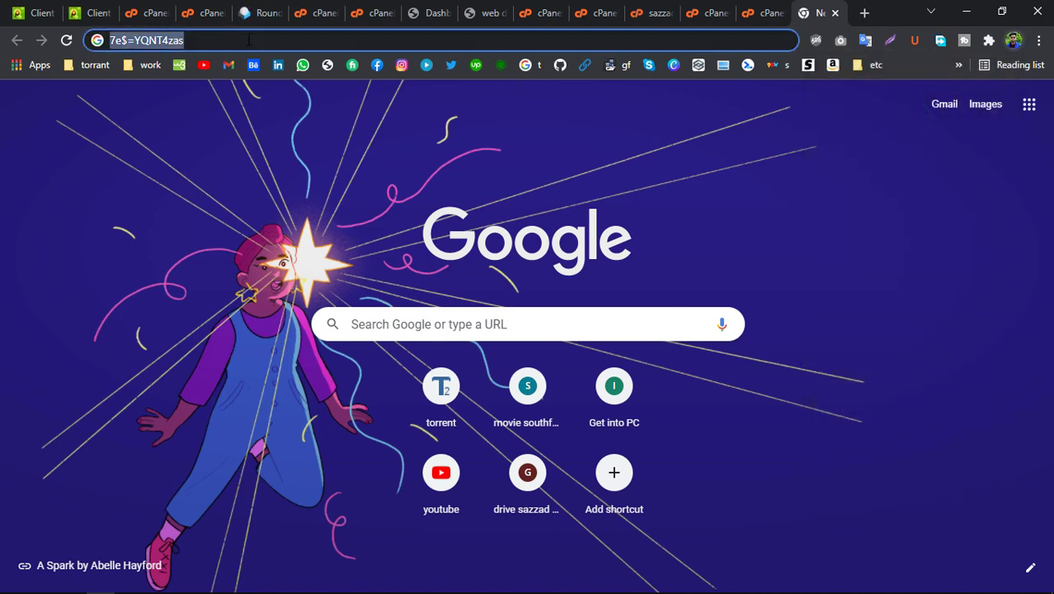
key(Return)
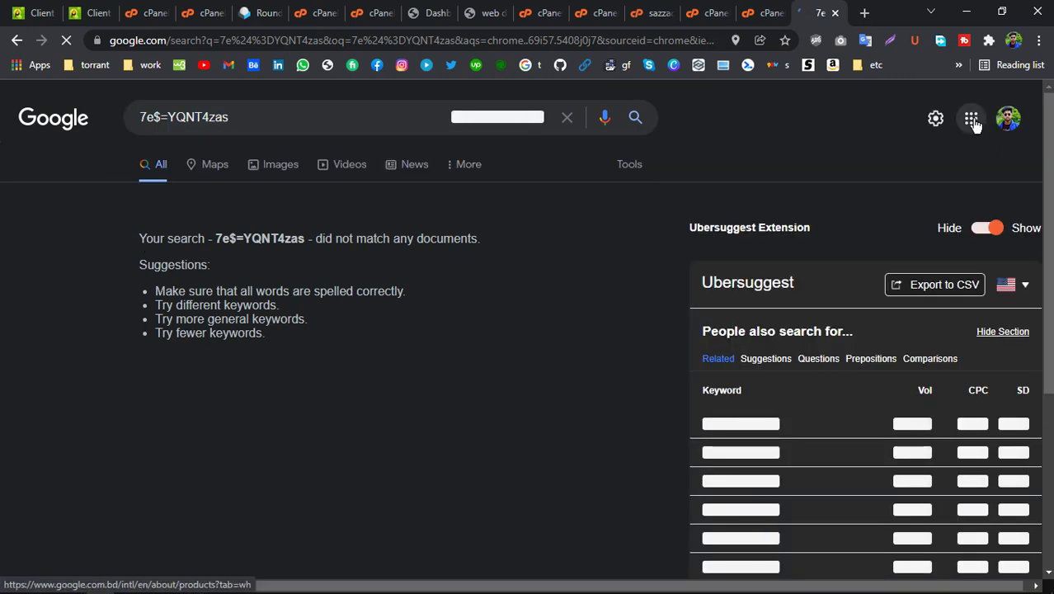
click(971, 118)
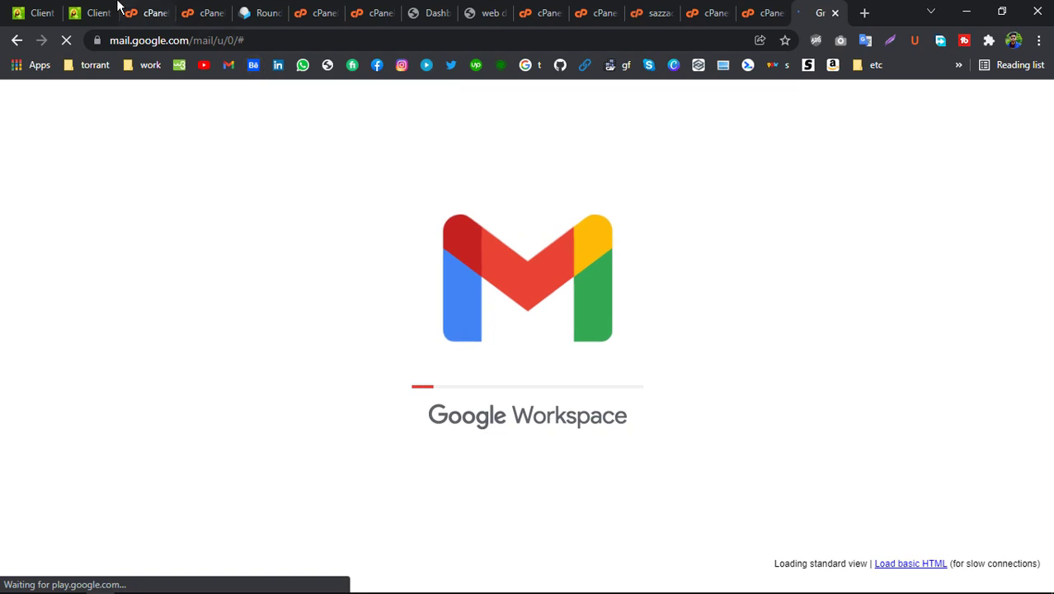
click(157, 9)
click(195, 9)
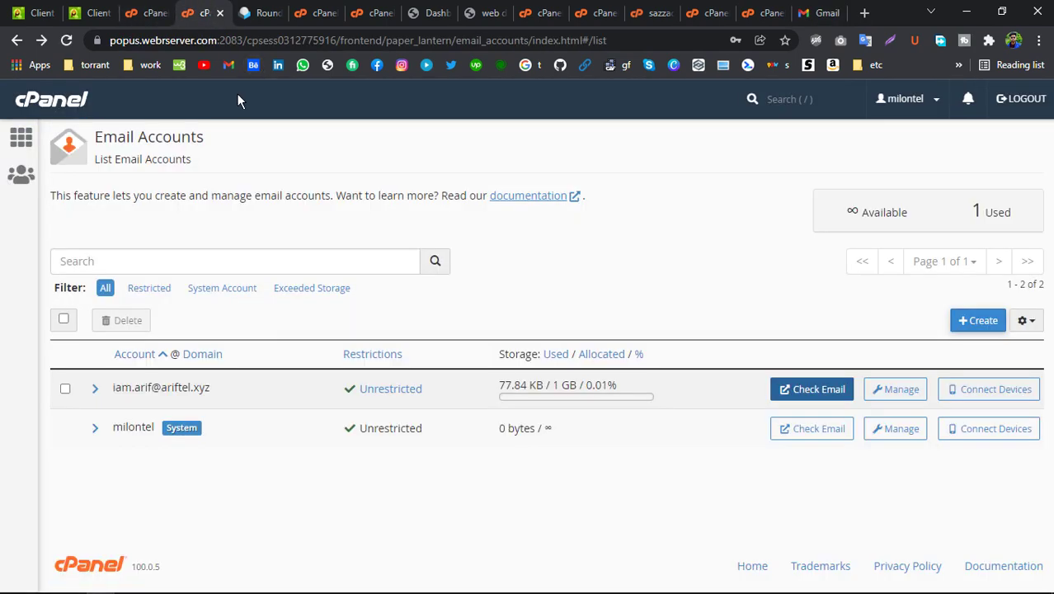
View the Roundcube inbox and move the Gmail tab beside the Roundcube tab
click(257, 12)
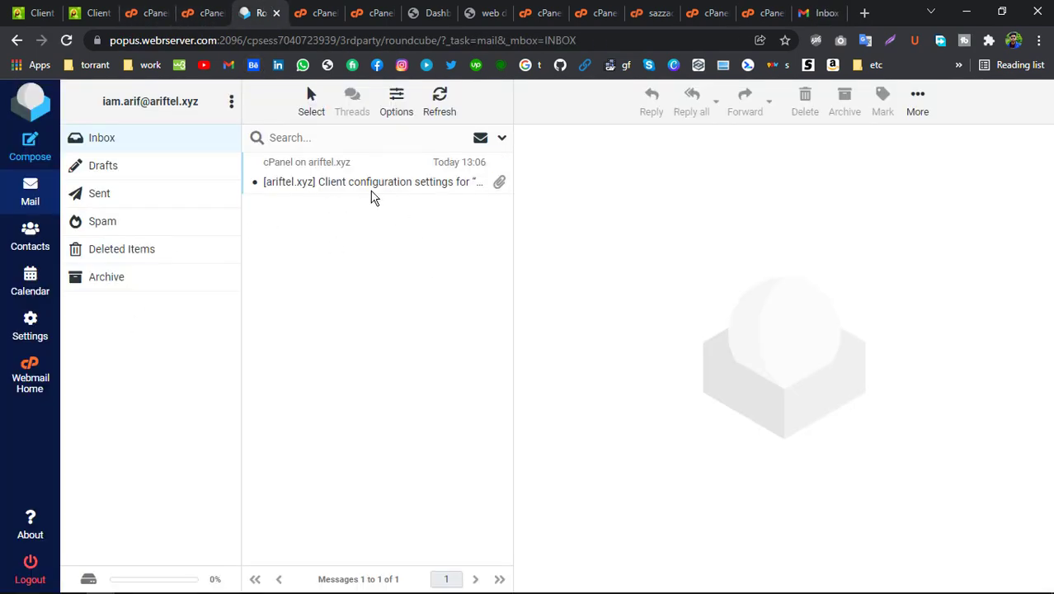
drag(816, 12, 317, 13)
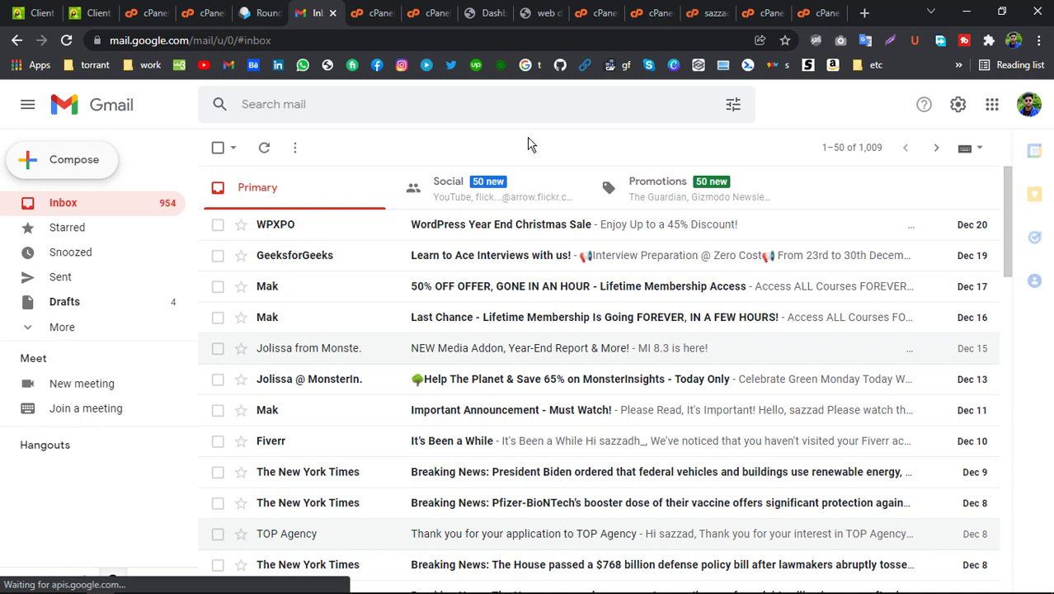
scroll(536, 194, down, 3)
click(57, 210)
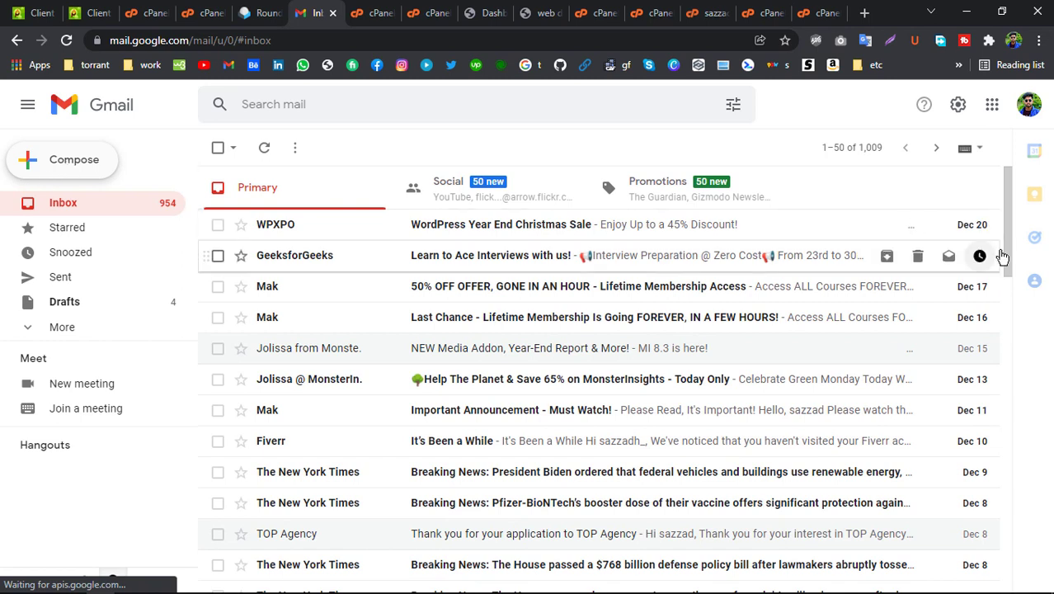
scroll(668, 257, down, 1)
scroll(567, 275, up, 1)
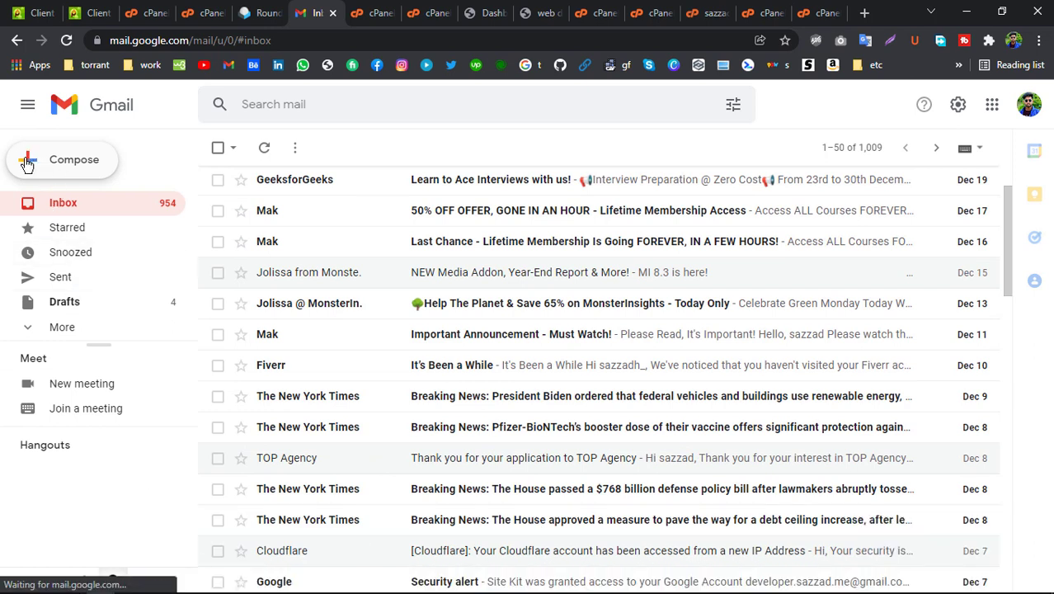
scroll(210, 280, down, 2)
scroll(210, 286, up, 3)
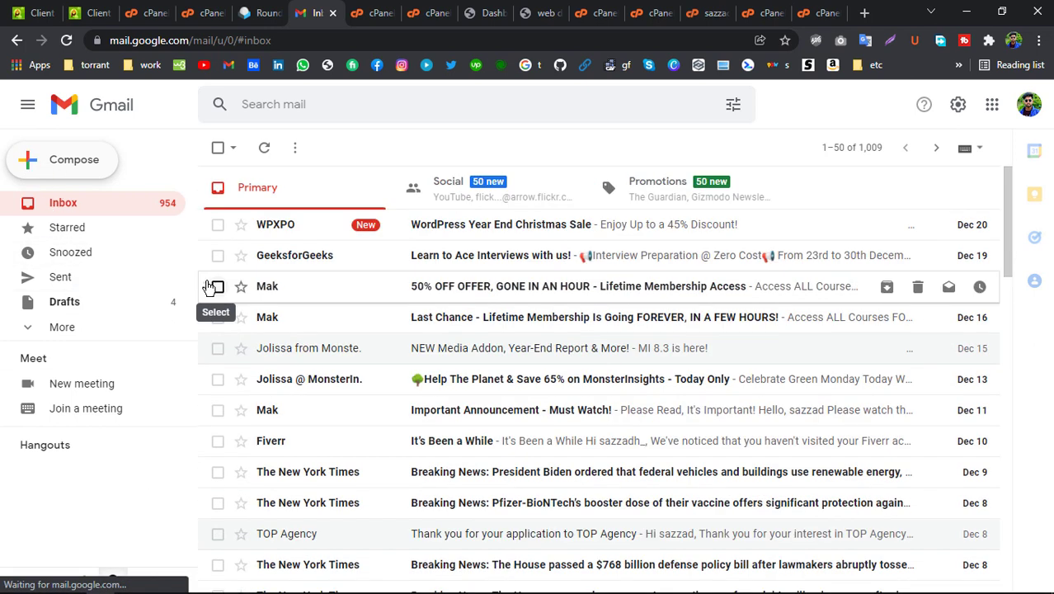
click(119, 113)
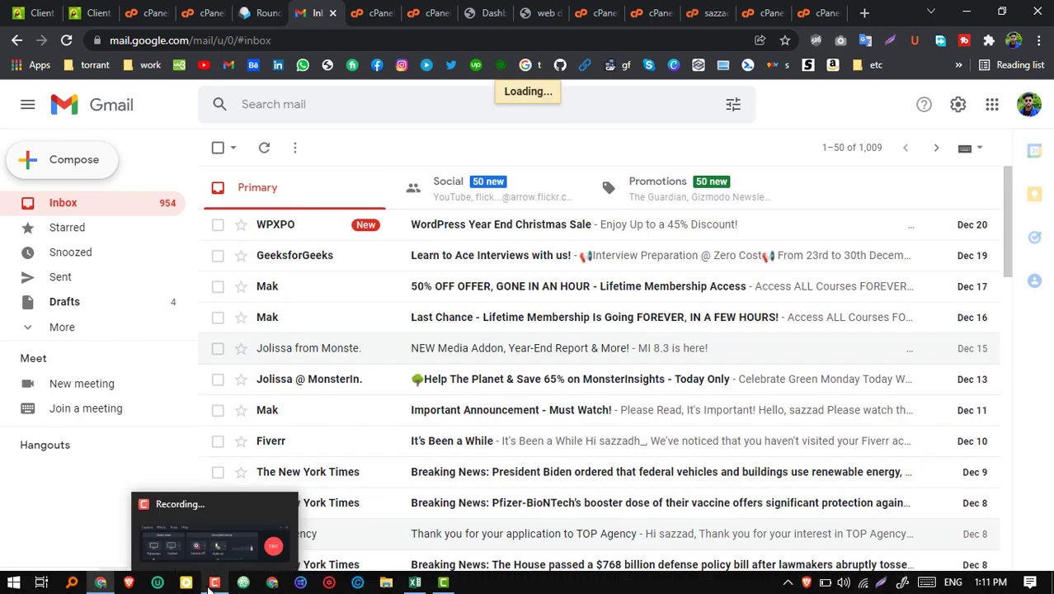
click(238, 584)
click(980, 540)
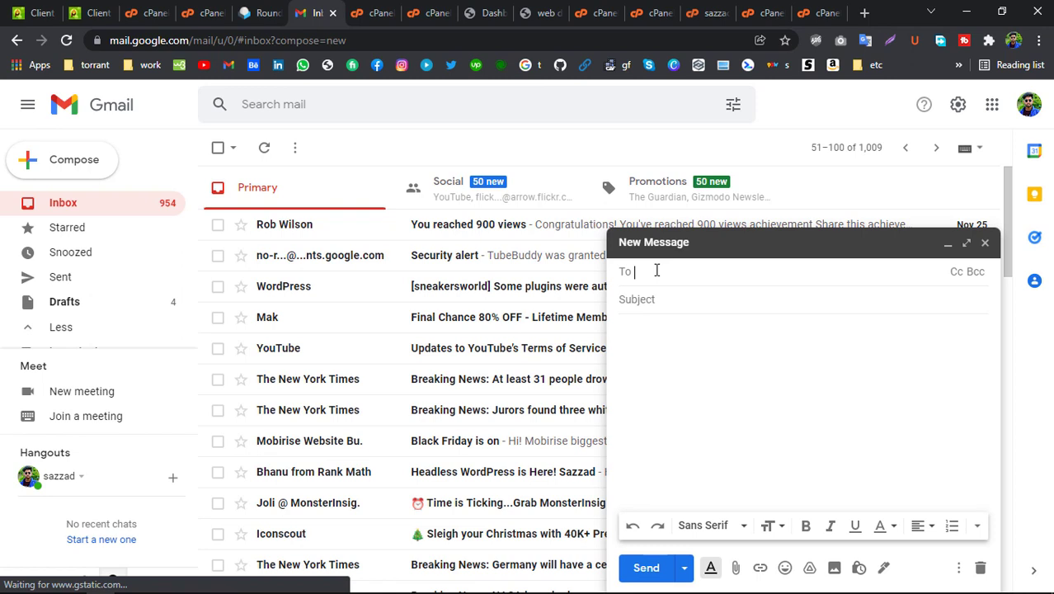
key(ctrl+v)
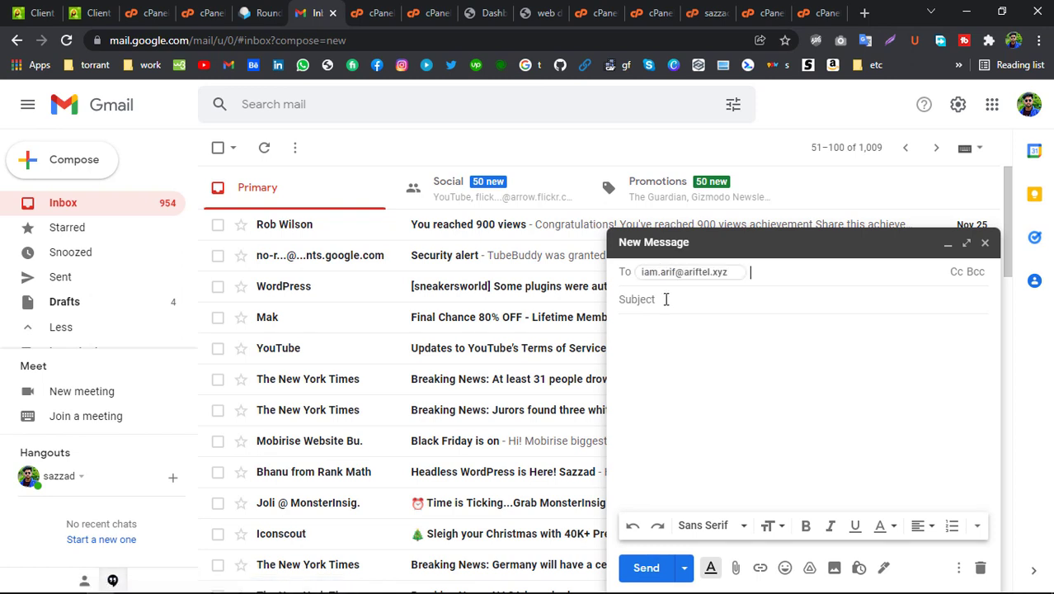
click(667, 302)
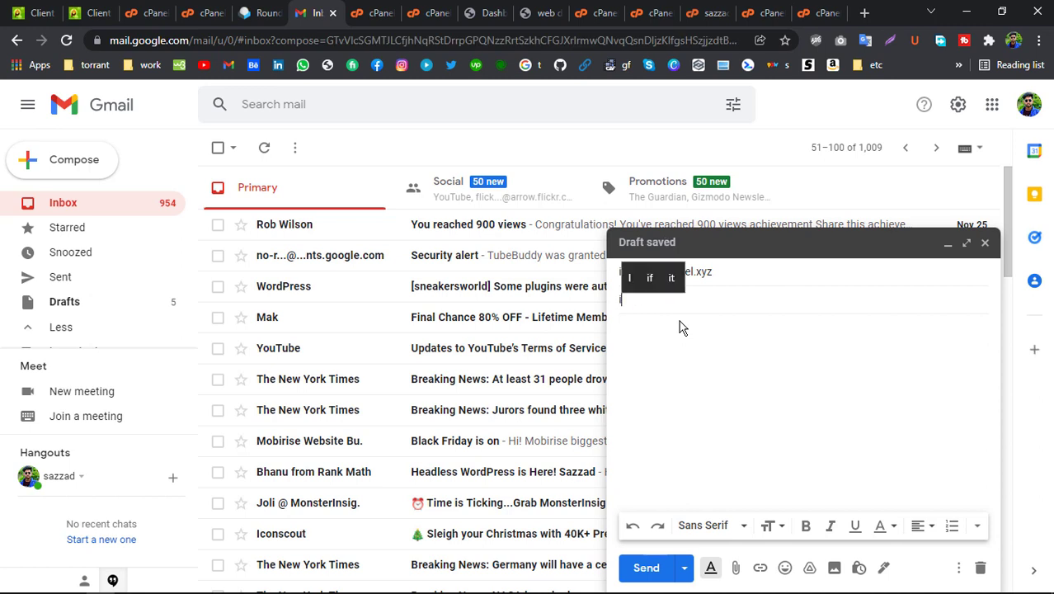
text(Ju)
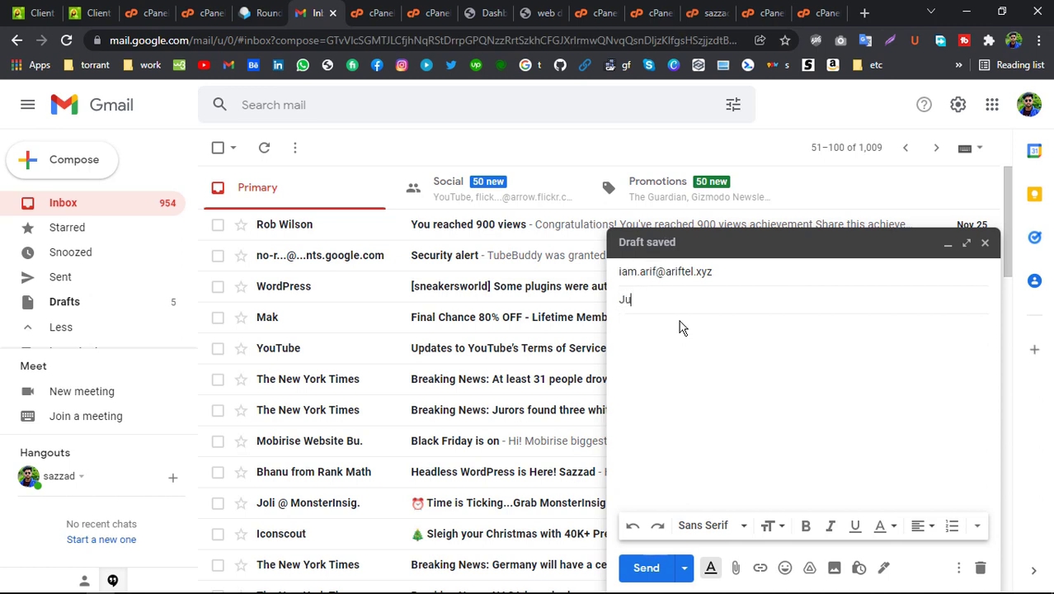
text(st test)
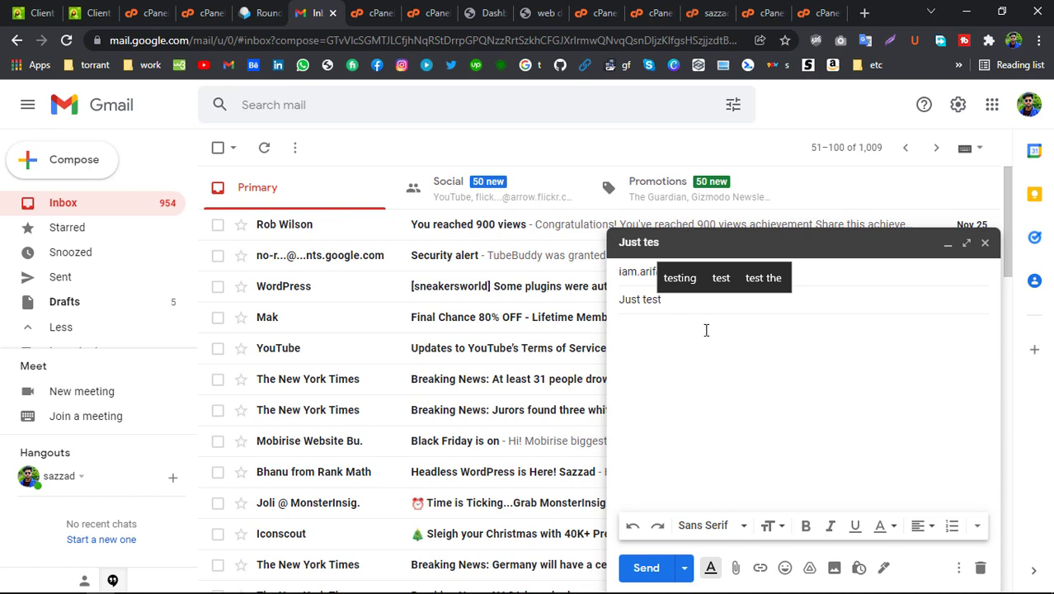
click(707, 329)
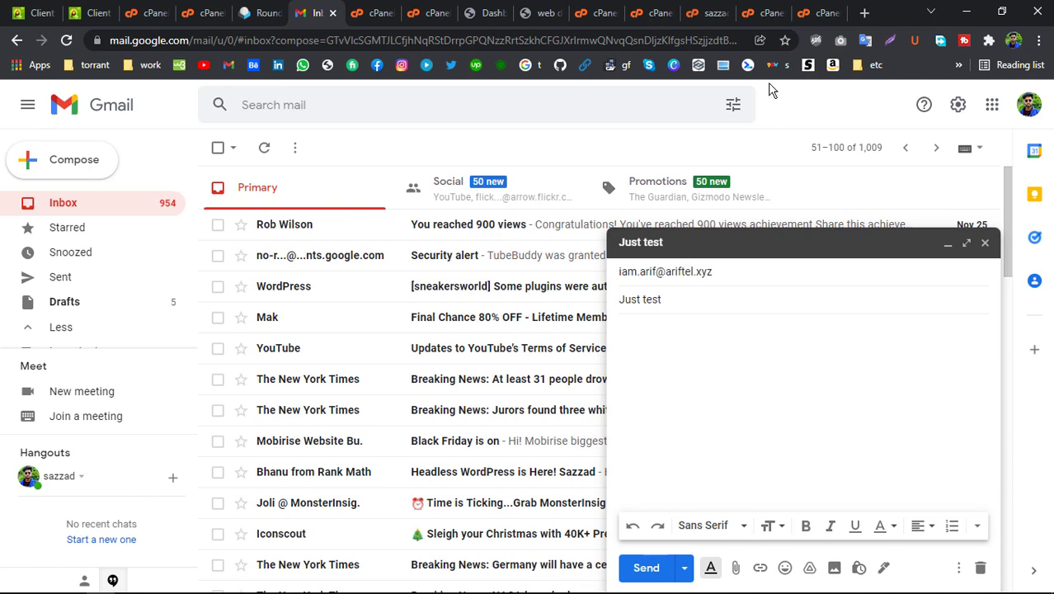
click(864, 13)
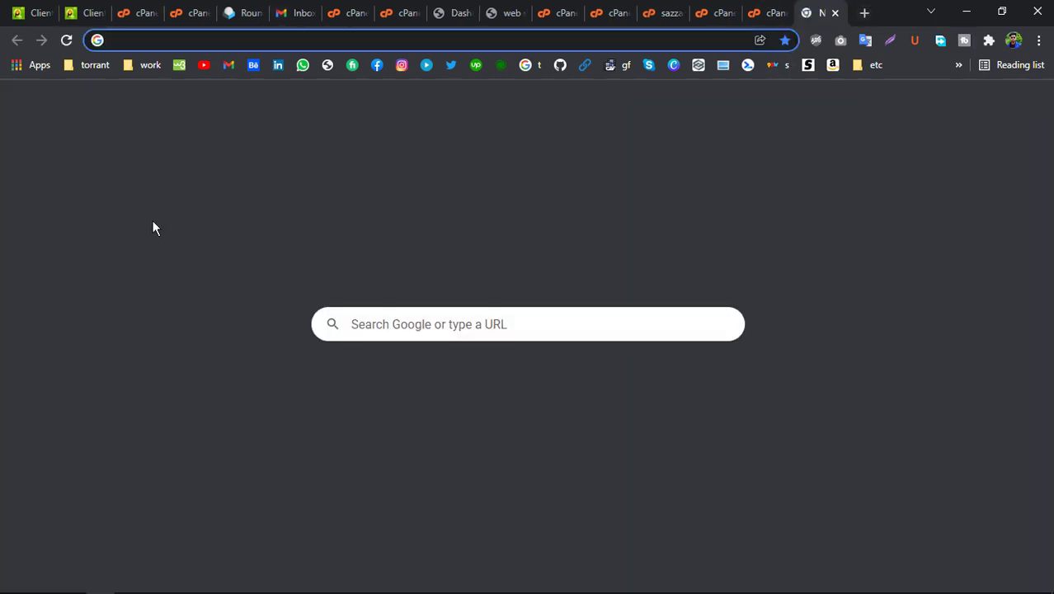
Search Google for 'lorm ipsam' and copy the Wikipedia Lorem ipsum knowledge-panel paragraph
text(l)
text(ipsam)
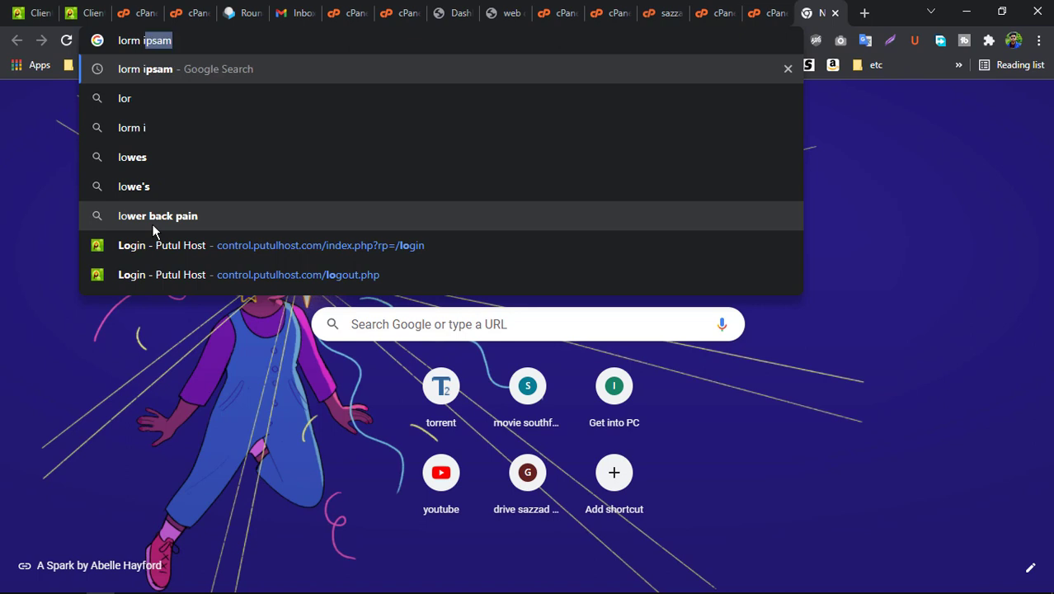
key(Return)
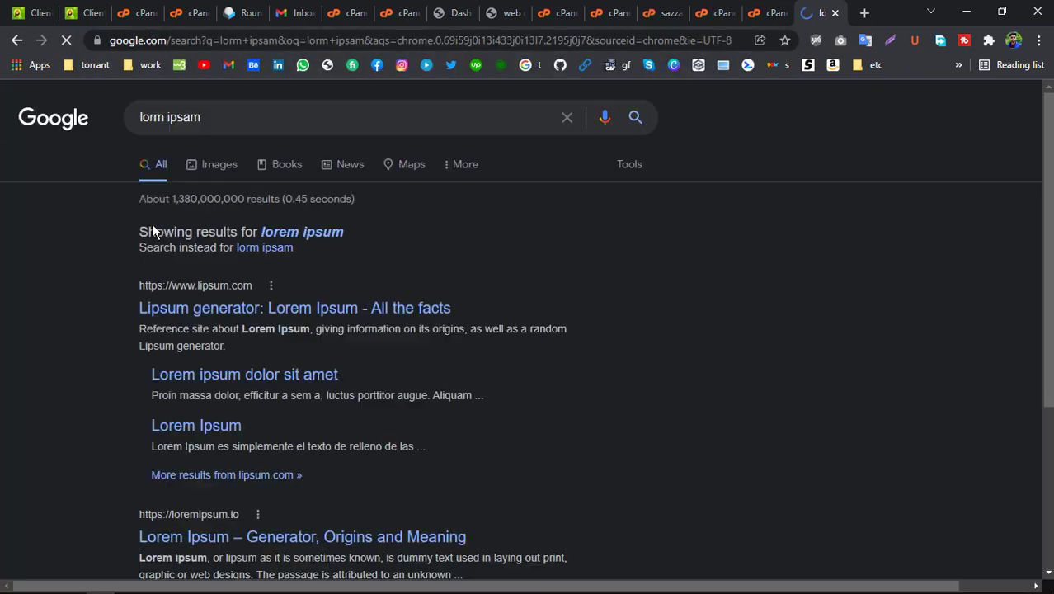
drag(117, 335, 266, 375)
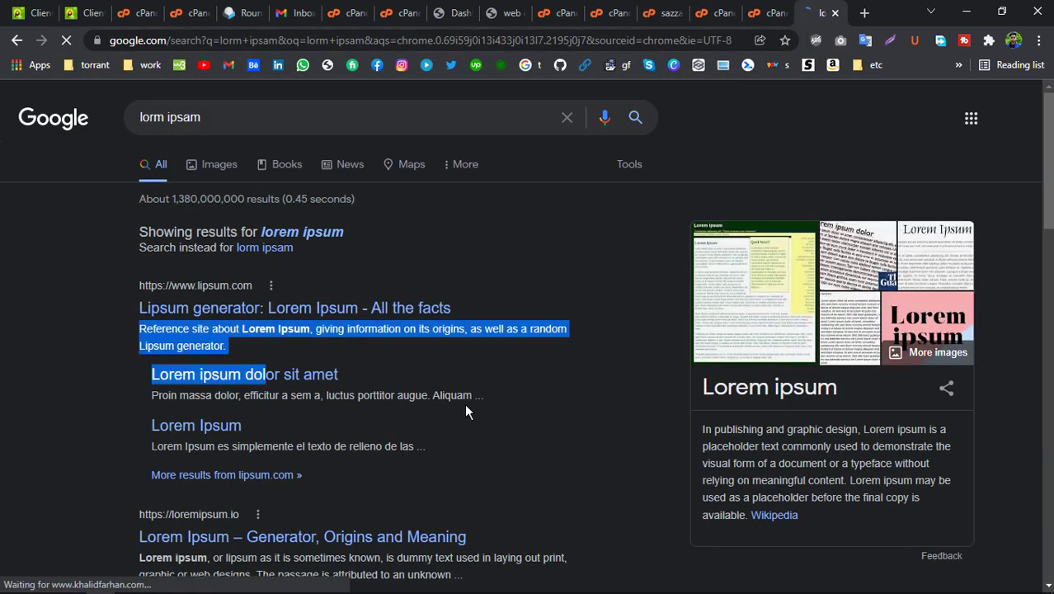
drag(560, 330, 552, 328)
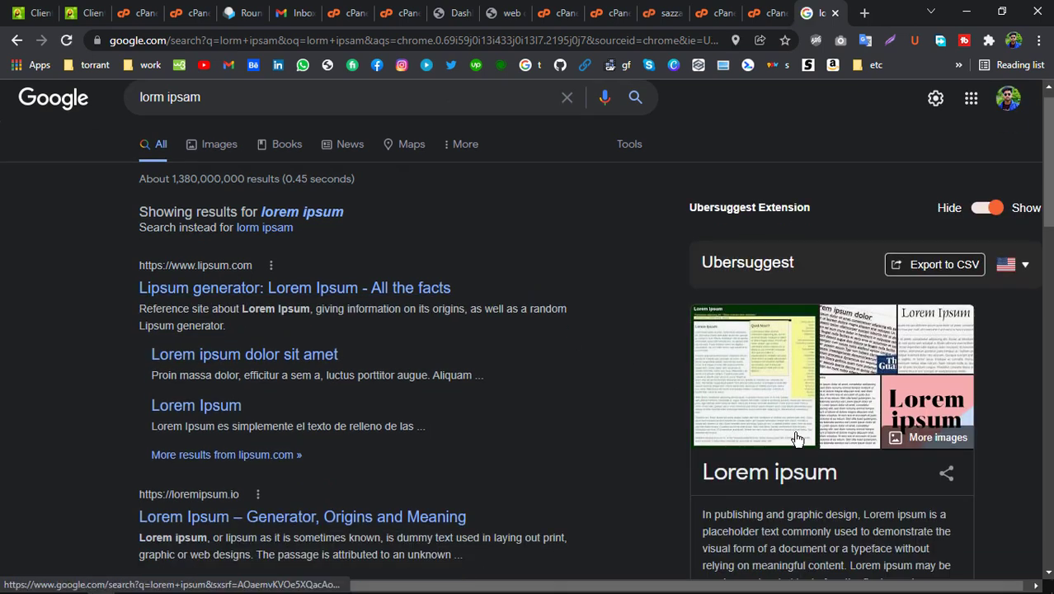
scroll(794, 441, down, 2)
drag(744, 431, 703, 344)
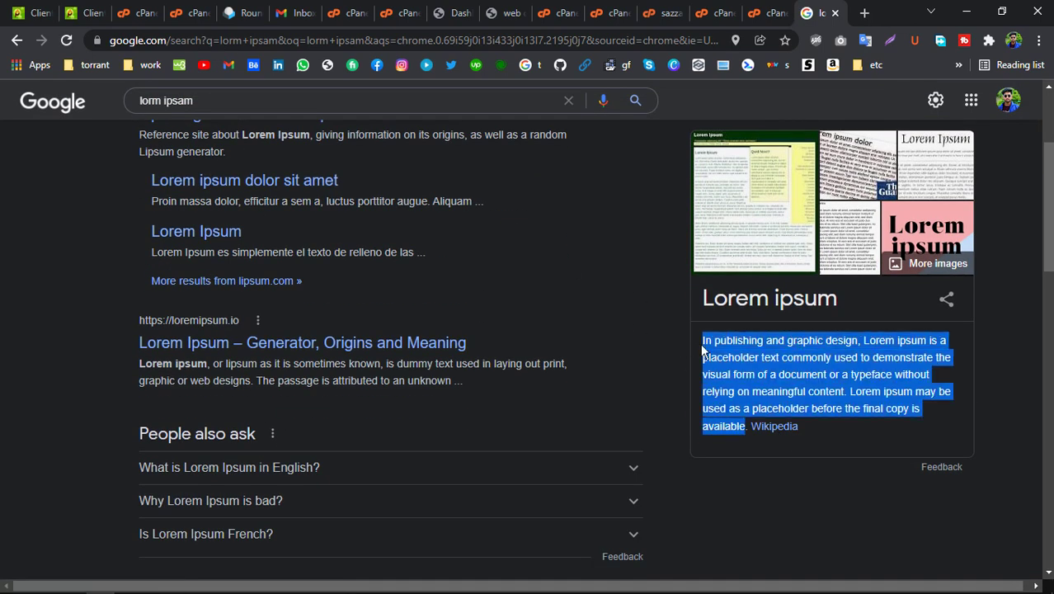
right_click(703, 346)
click(715, 358)
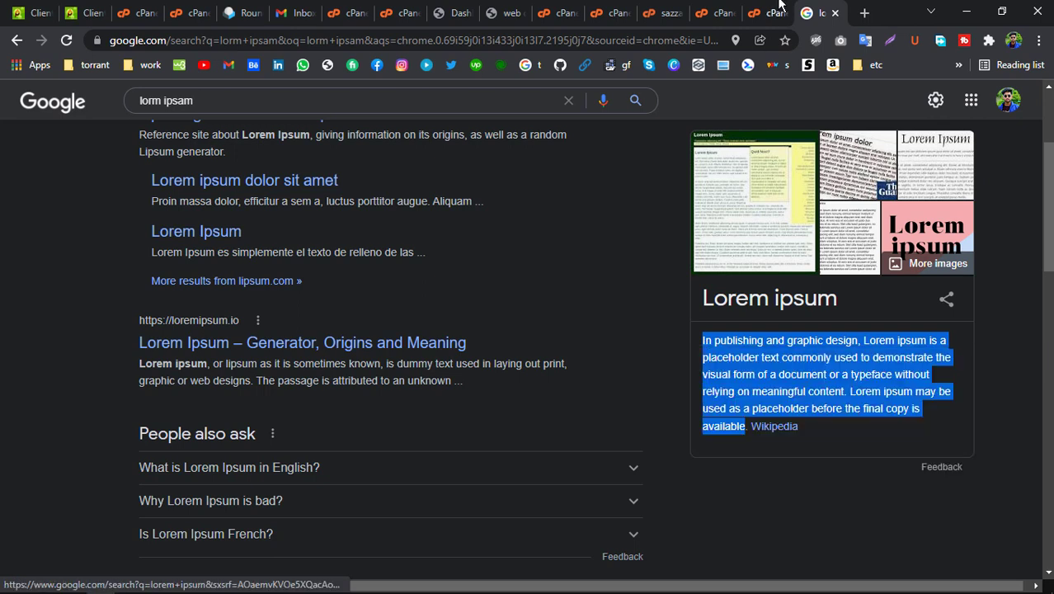
click(295, 12)
Paste the Lorem ipsum paragraph twice into the body, make it bold, and send
click(724, 465)
key(ctrl+v)
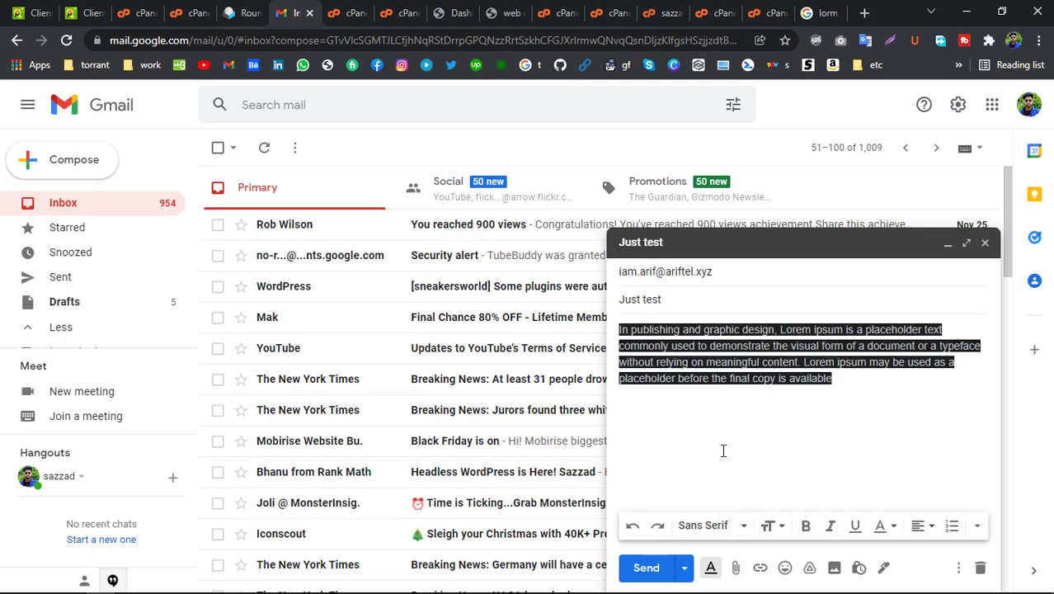
key(ctrl+v)
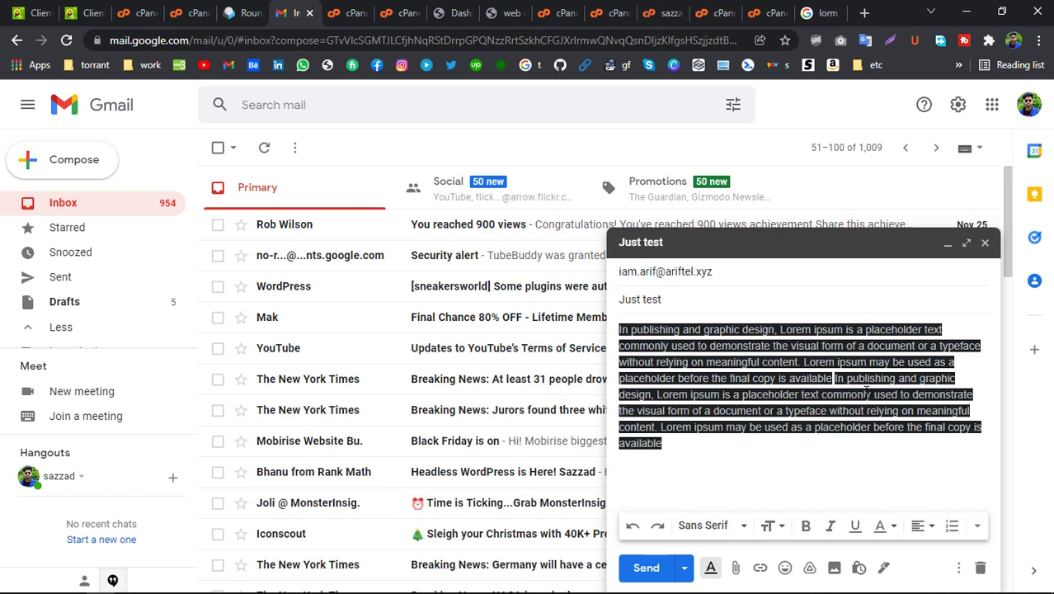
drag(779, 449, 618, 329)
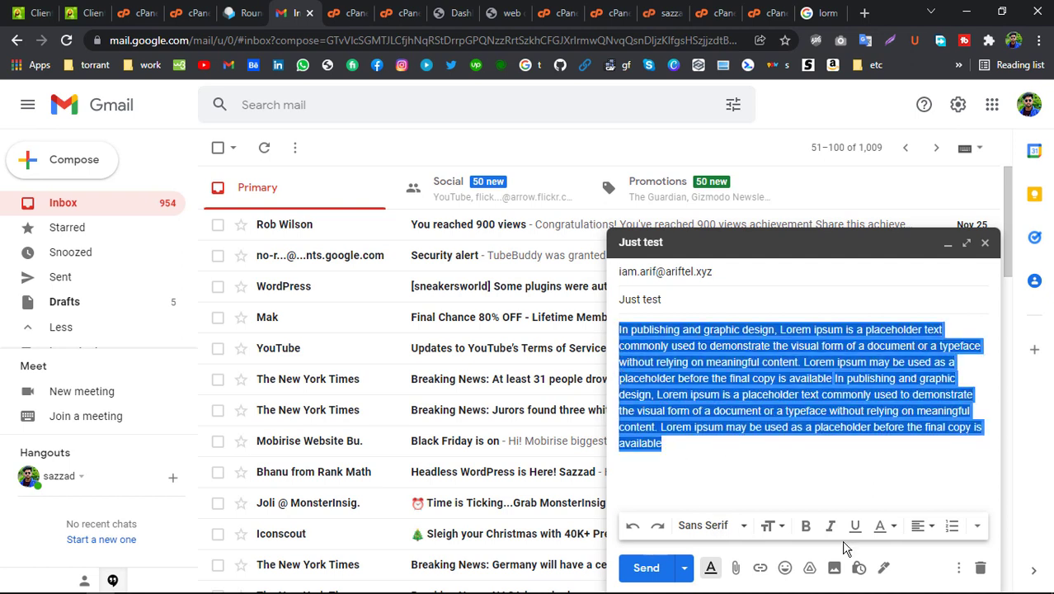
click(806, 527)
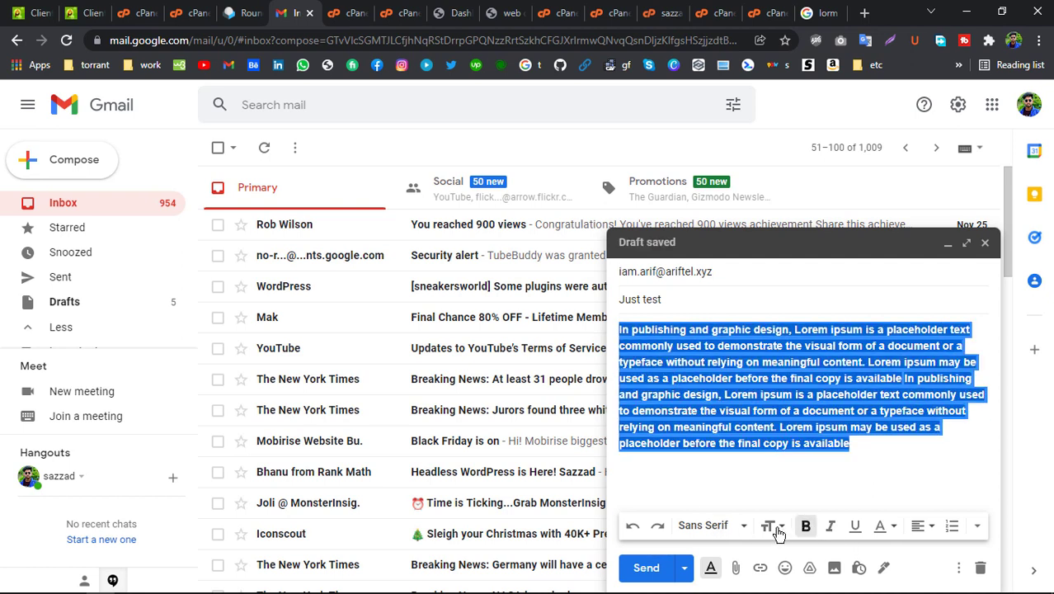
click(816, 474)
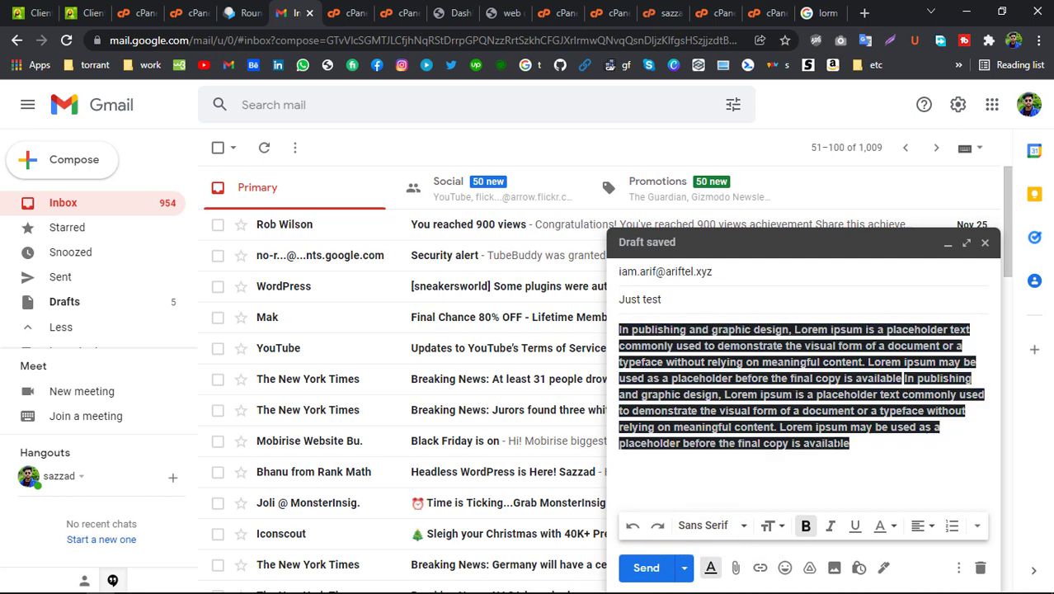
click(648, 568)
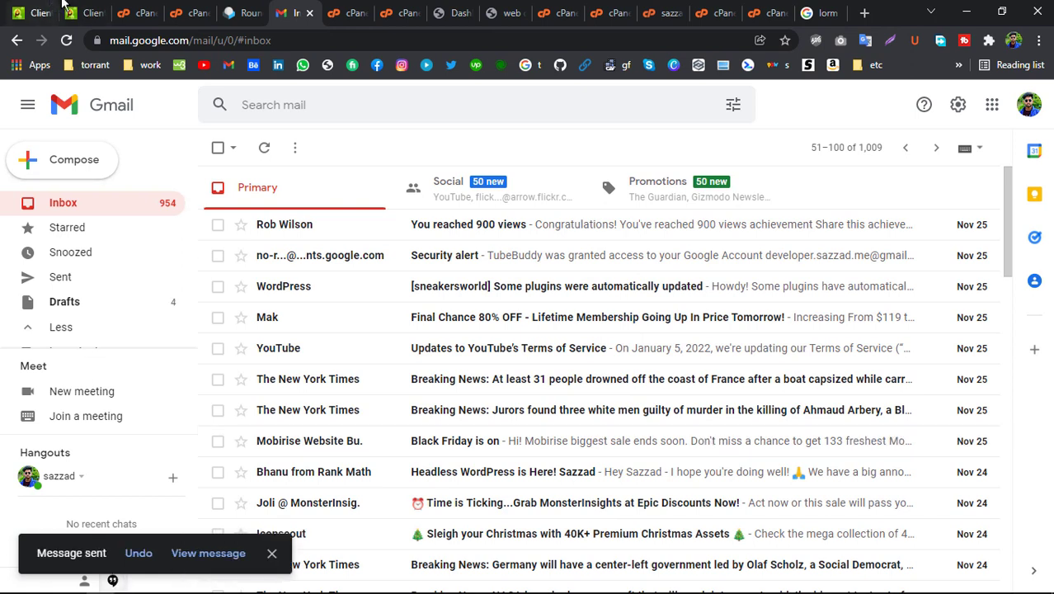
click(231, 13)
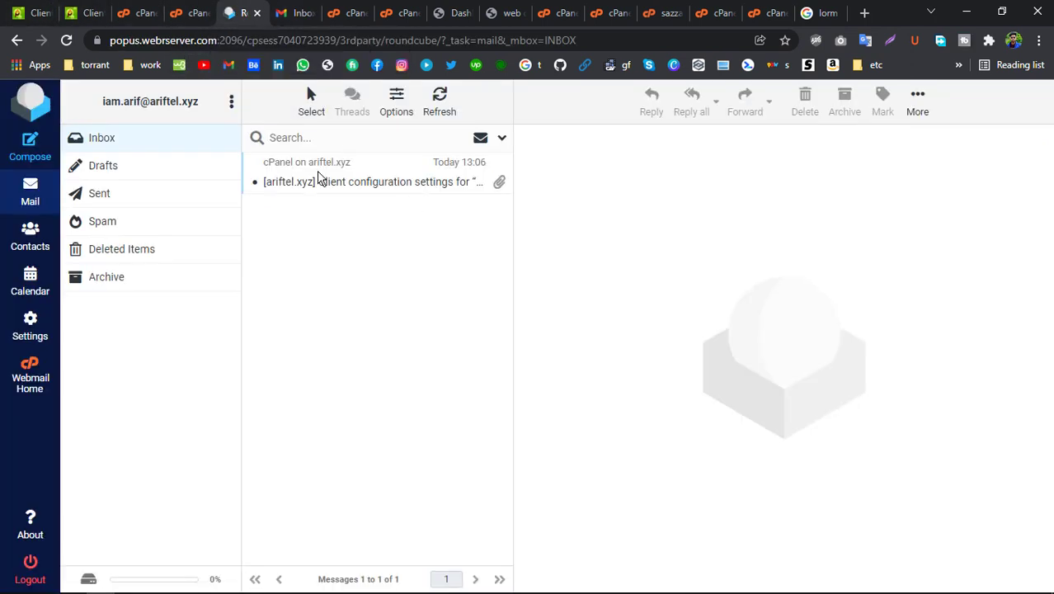
click(438, 98)
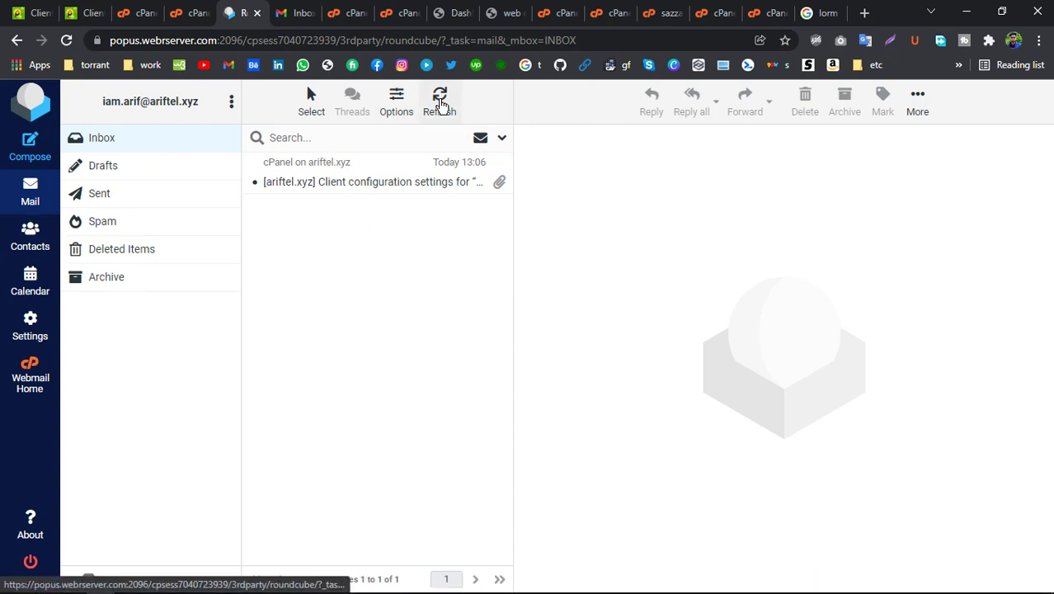
click(441, 104)
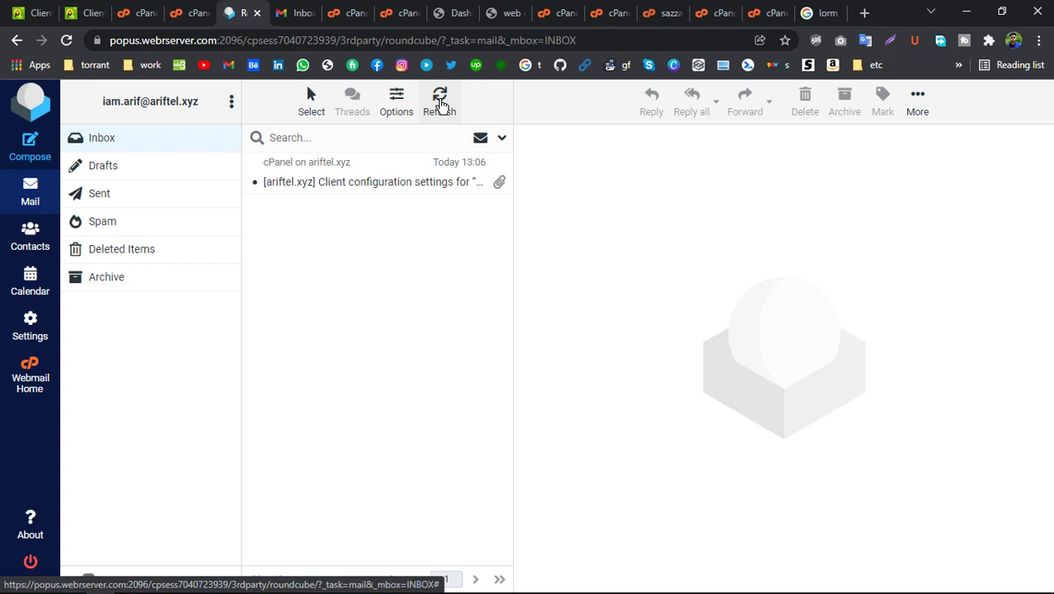
click(66, 39)
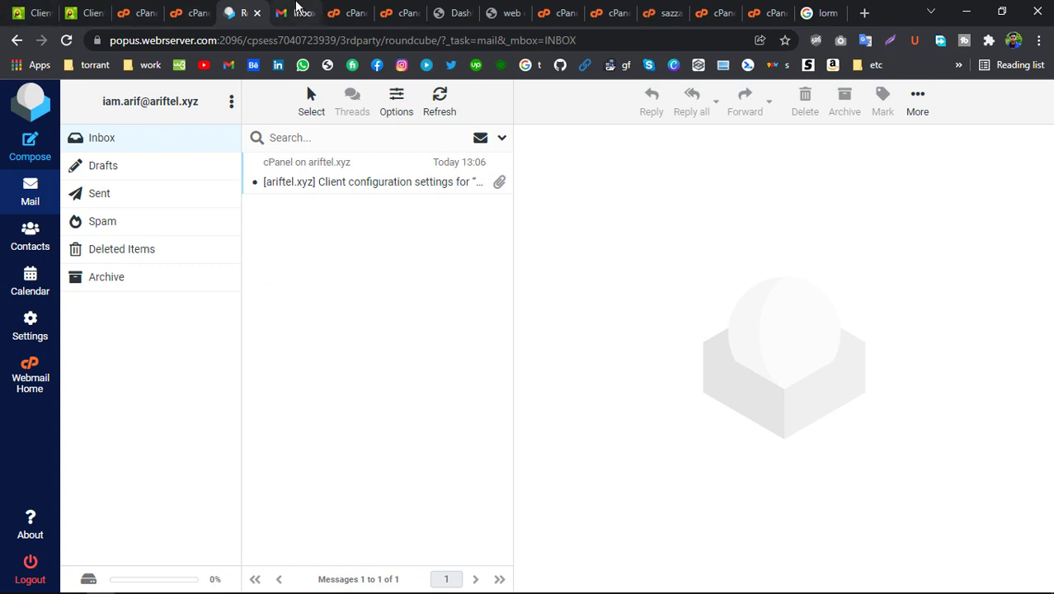
click(295, 13)
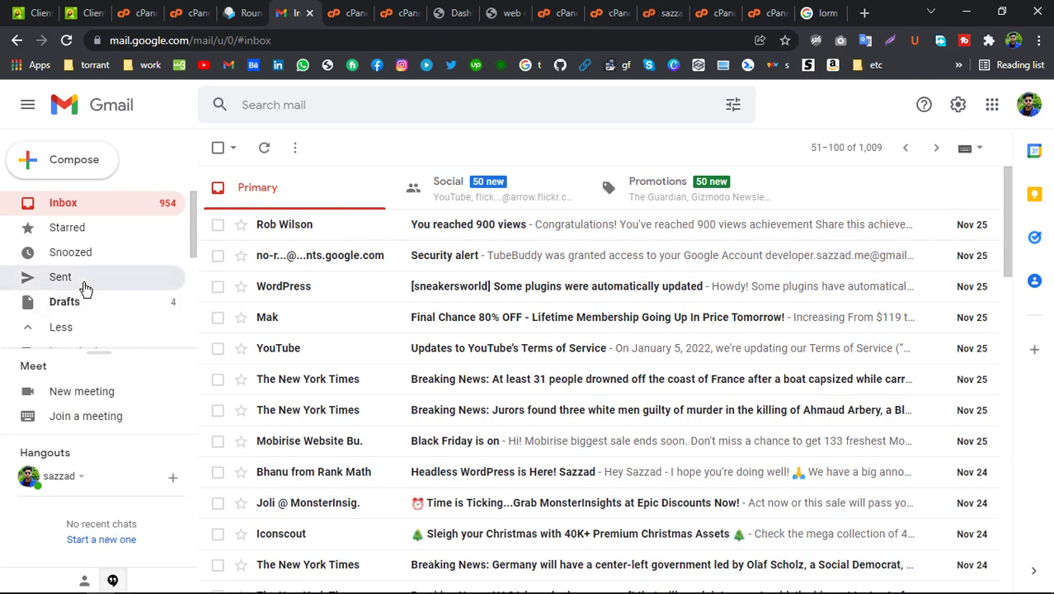
Open the sent 'Just test' email from Gmail's Sent folder and start a reply
click(62, 329)
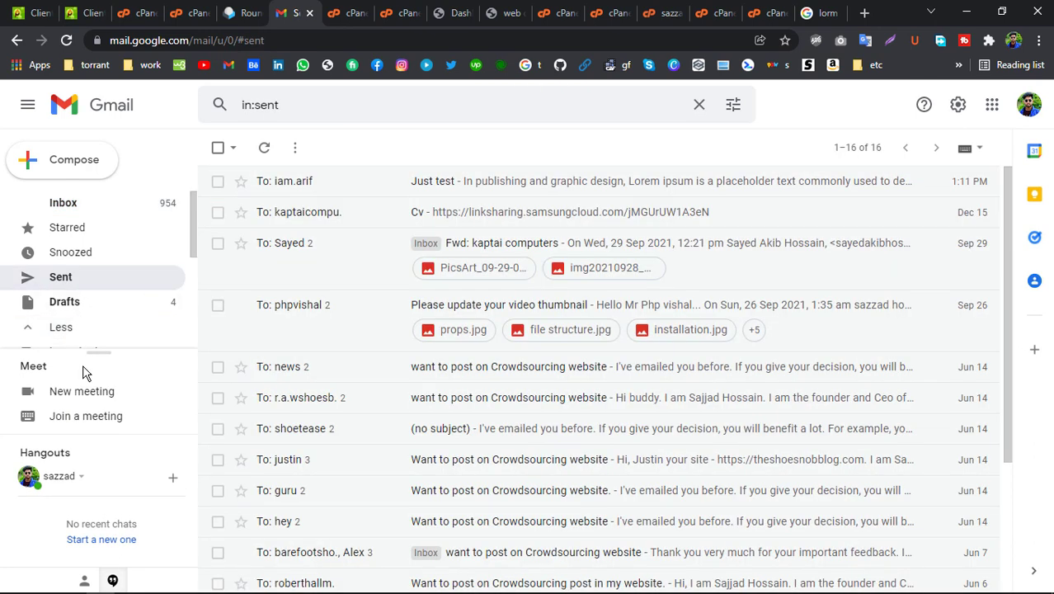
click(499, 182)
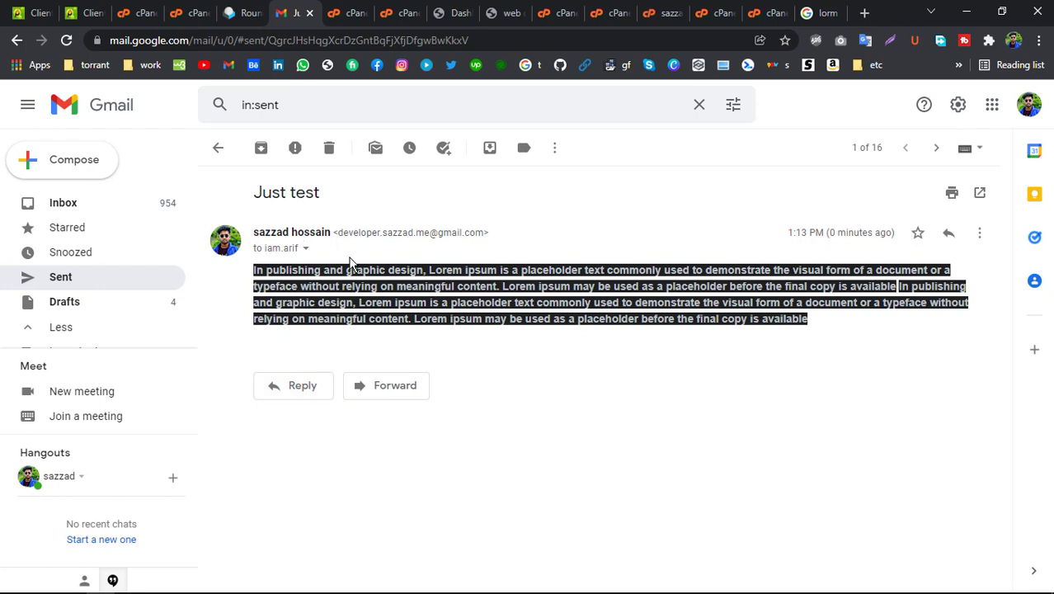
click(293, 387)
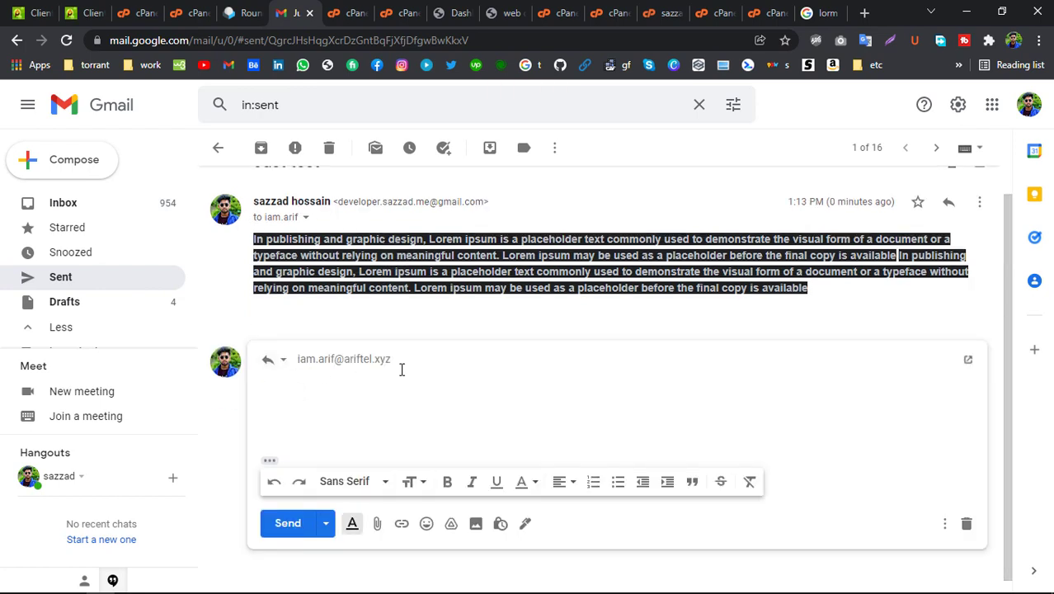
click(243, 12)
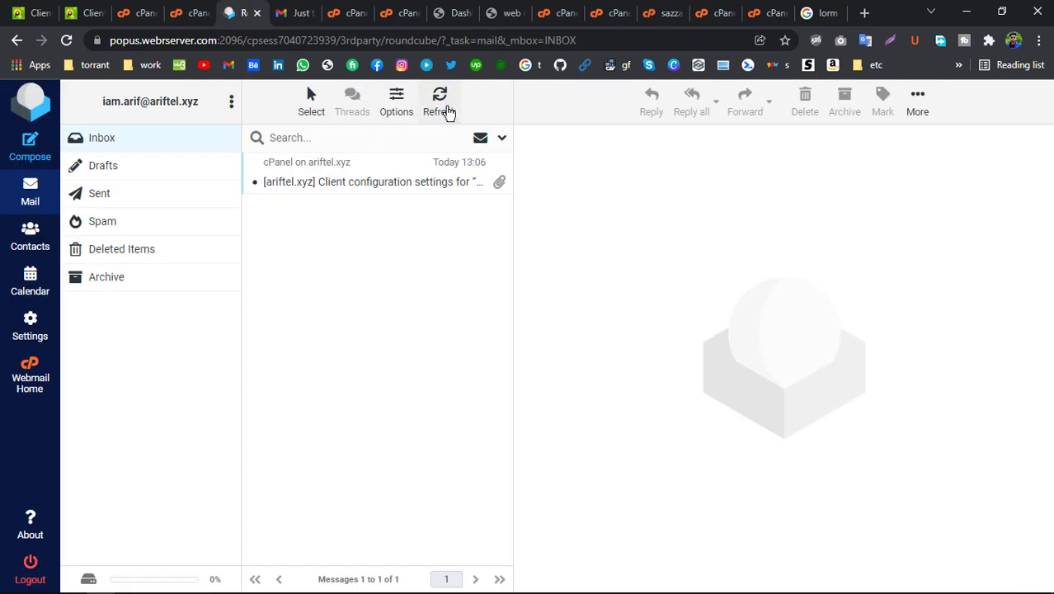
Refresh the Roundcube inbox and check the Spam, Sent and Drafts folders for the email
click(447, 113)
click(448, 115)
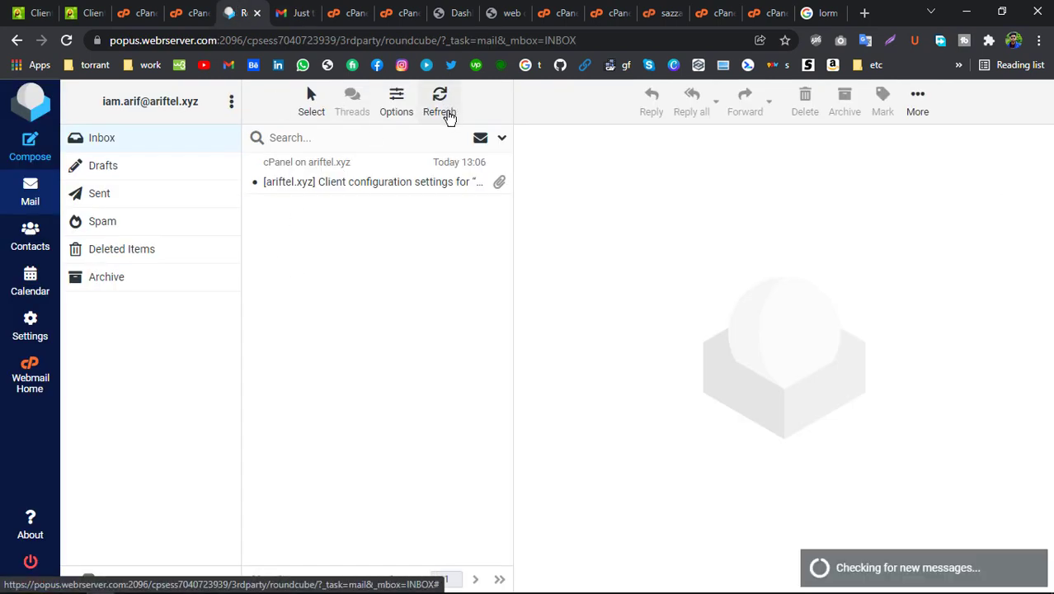
click(132, 172)
click(109, 226)
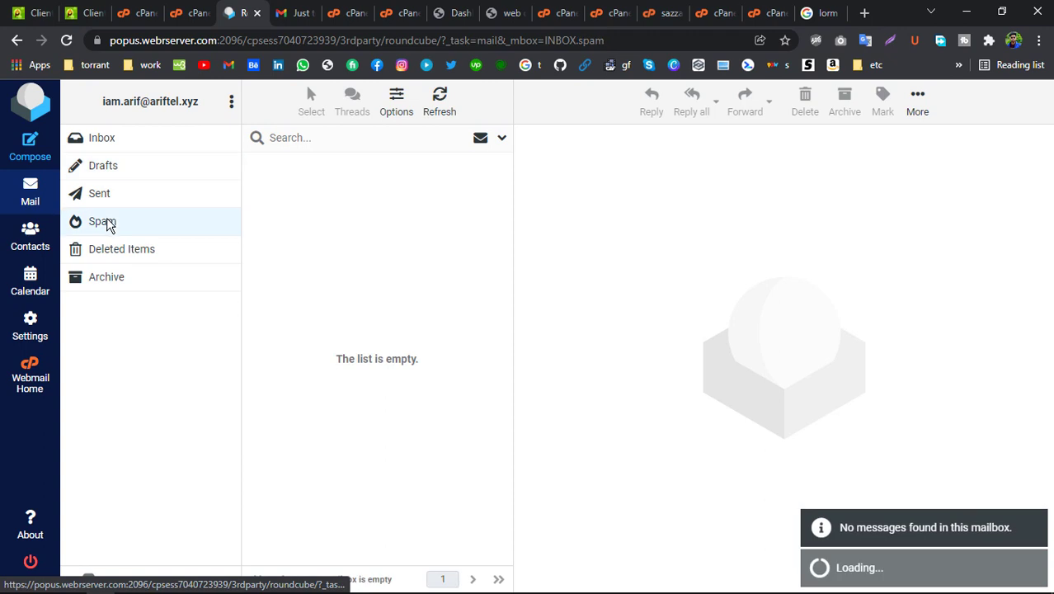
click(123, 198)
click(139, 168)
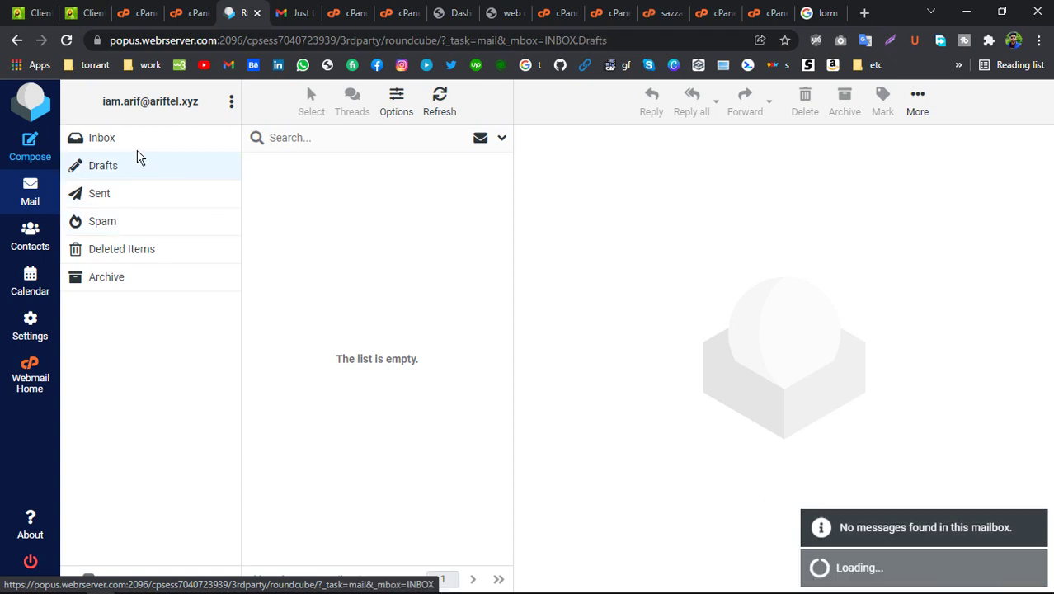